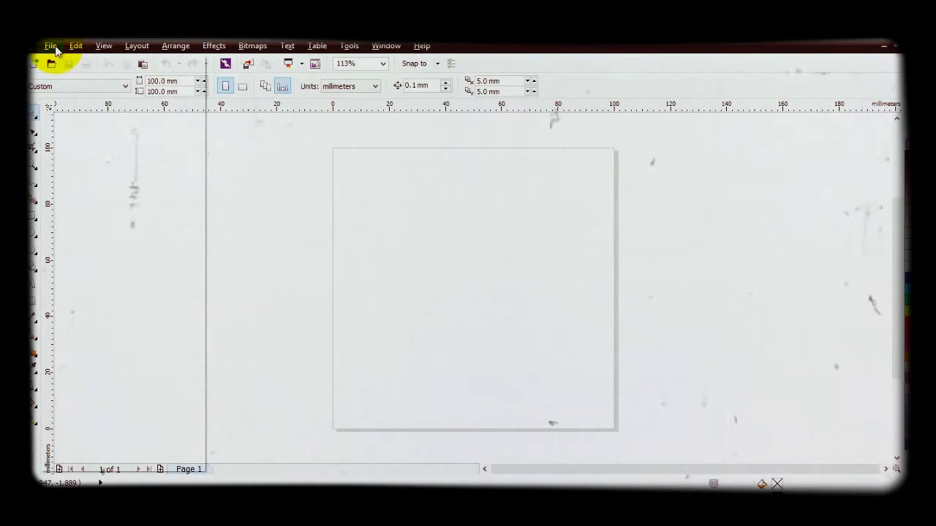
Save the drawing as "square" in CDR format in the Colel Tutotials folder
click(53, 46)
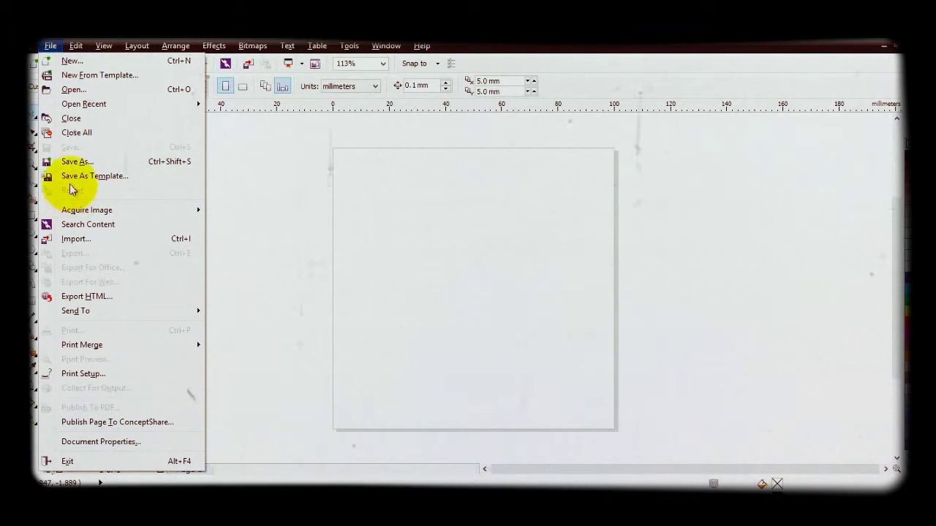
click(71, 162)
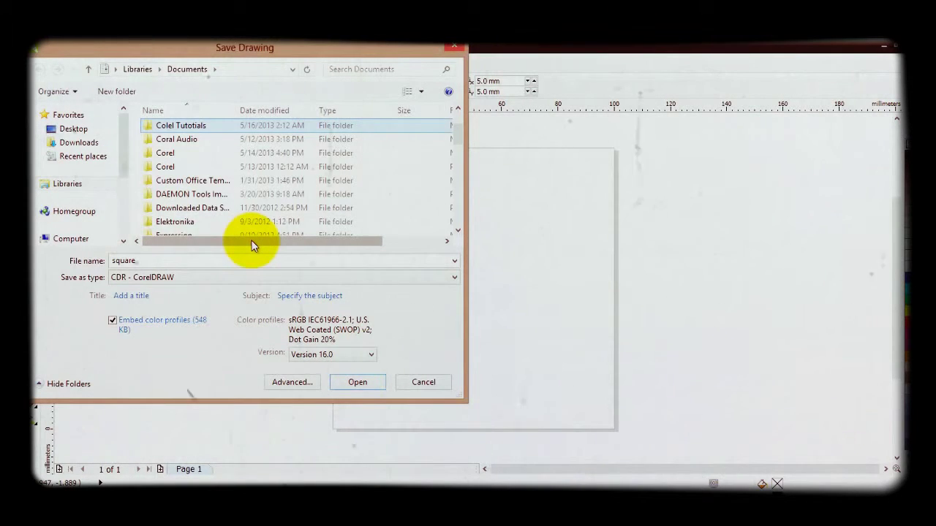
double_click(204, 129)
double_click(148, 260)
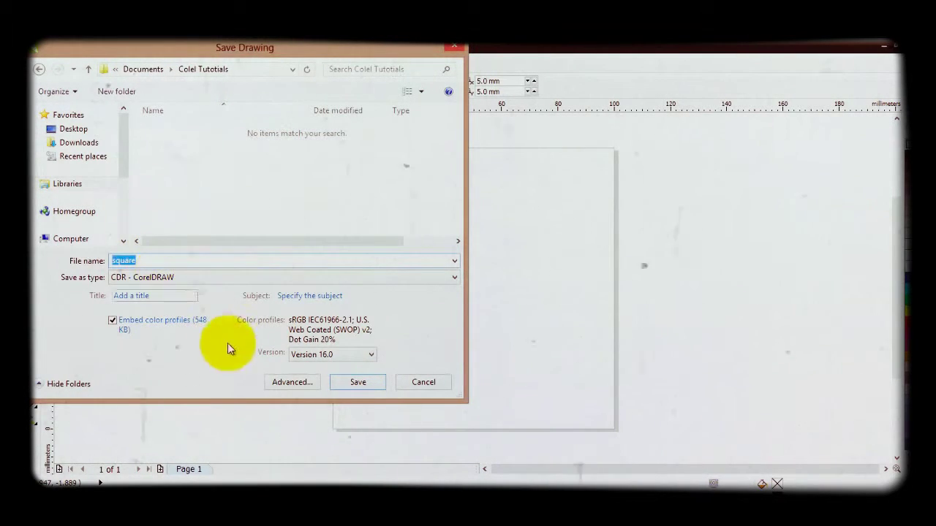
click(338, 382)
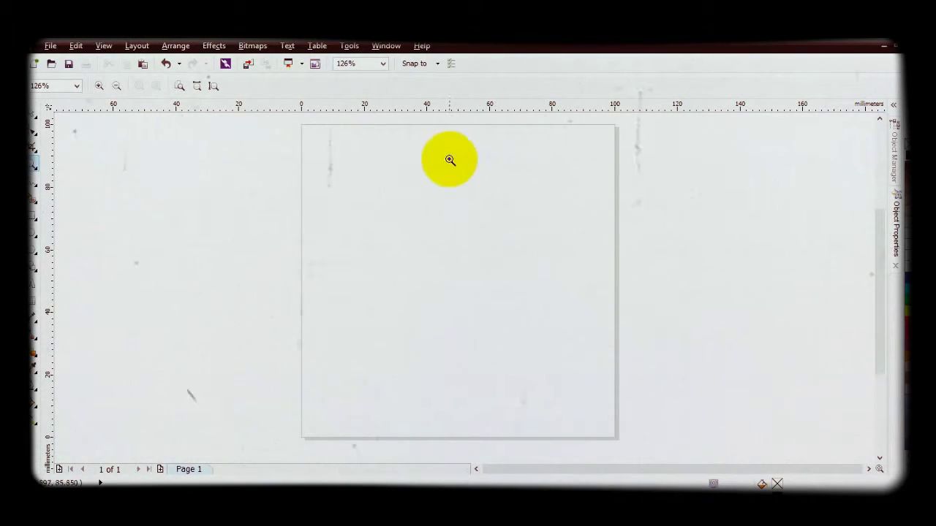
Bring up the Object Manager docker
click(392, 48)
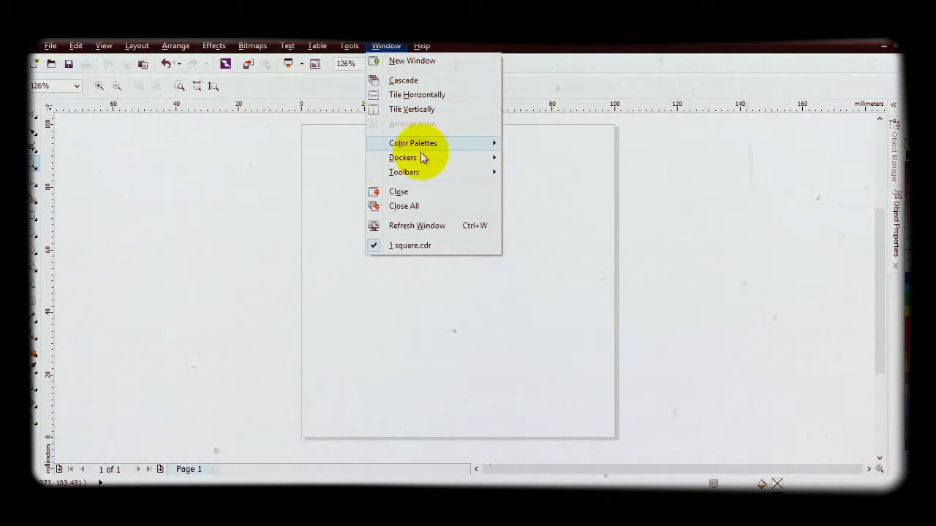
mouse_move(421, 158)
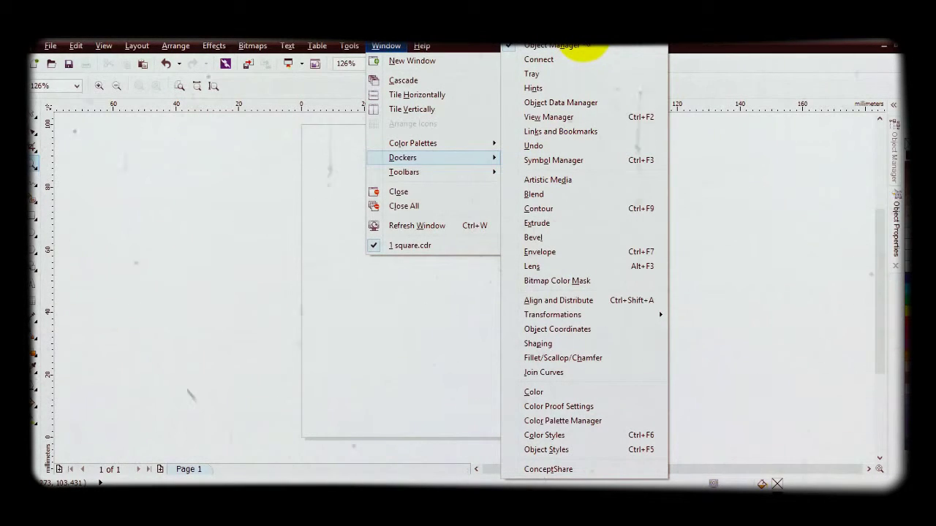
click(585, 47)
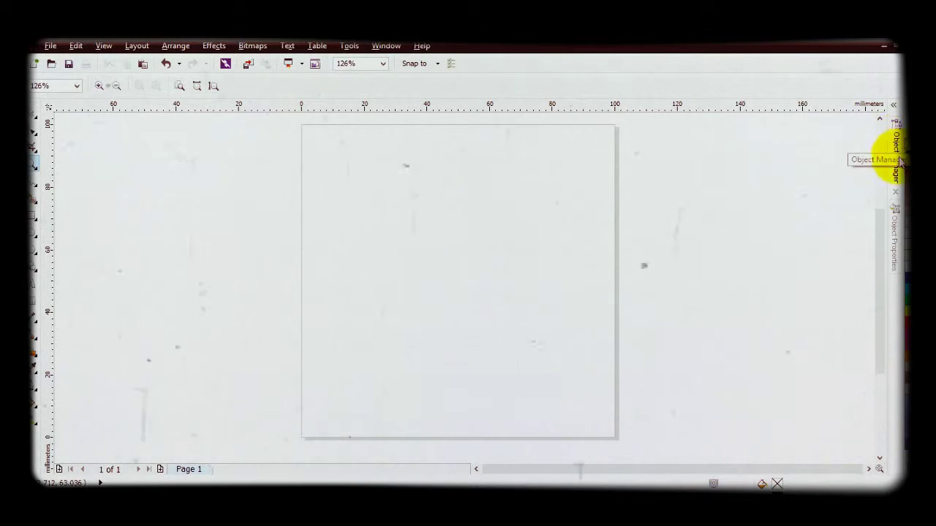
Examine the outline and fill settings in Object Properties and the page layers in Object Manager, collapsing both dockers
click(898, 212)
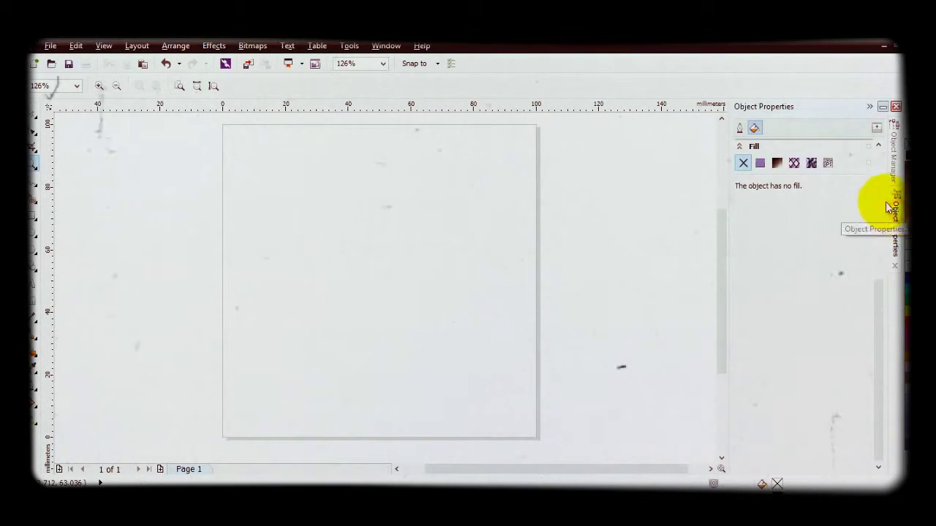
click(740, 129)
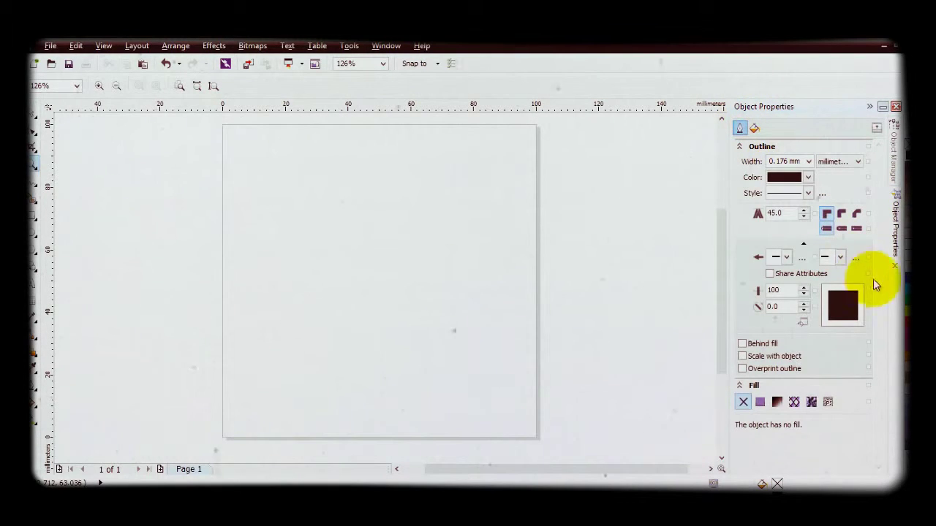
click(869, 108)
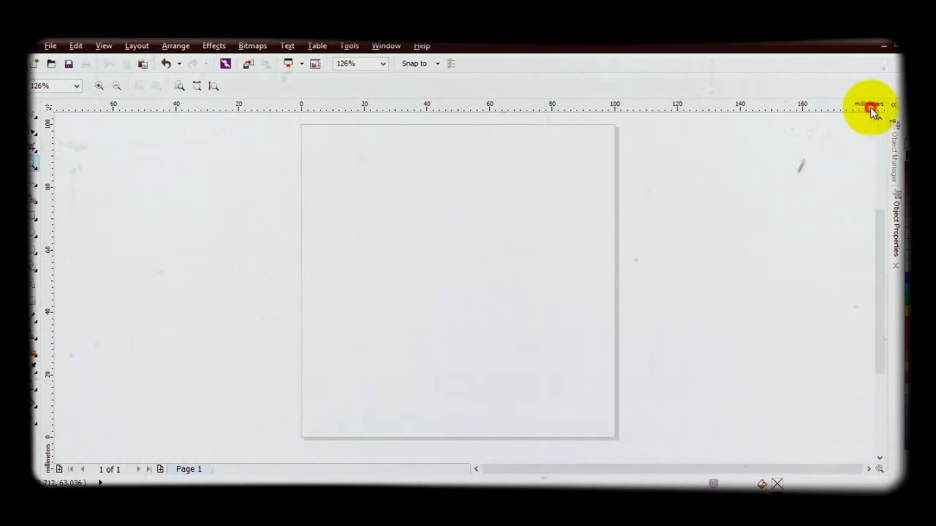
click(893, 146)
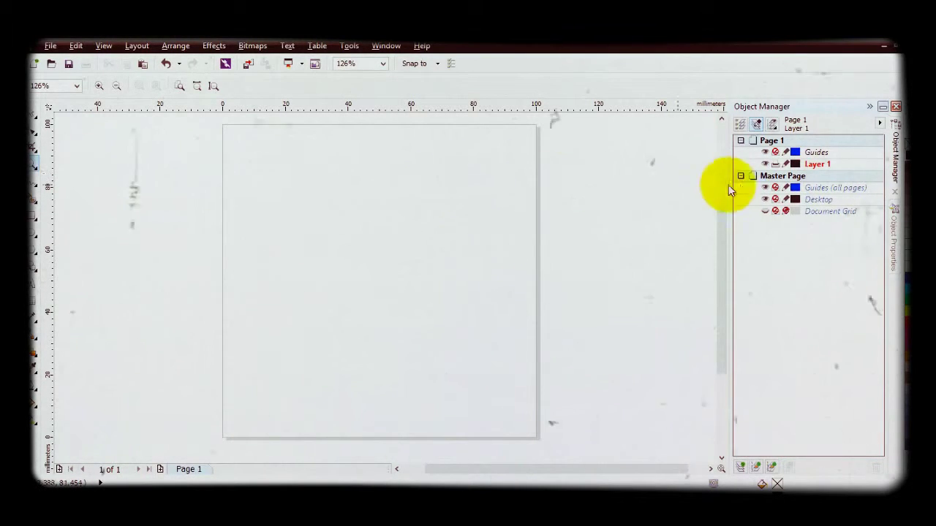
click(870, 106)
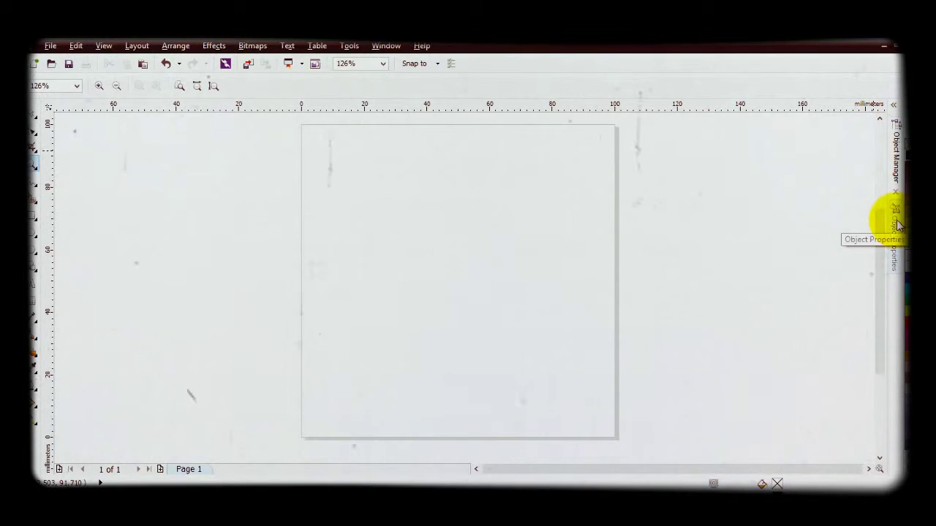
click(898, 223)
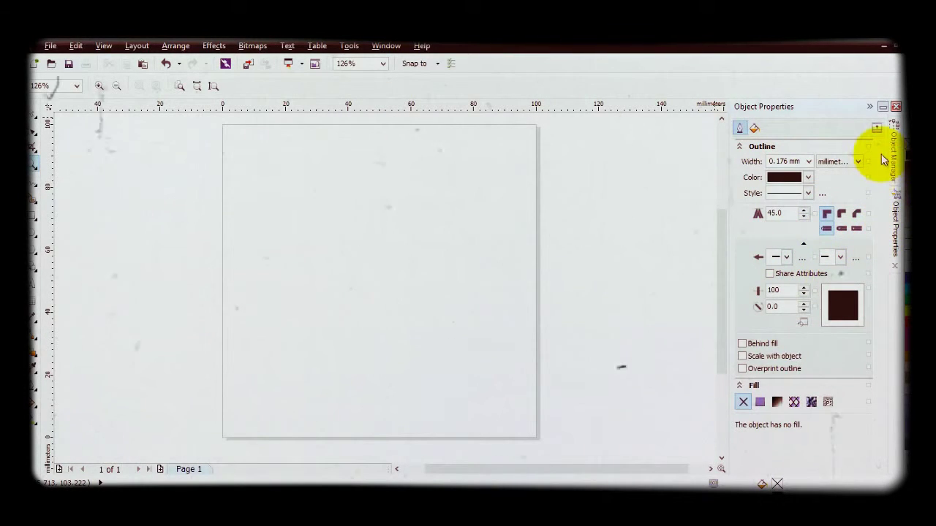
click(869, 109)
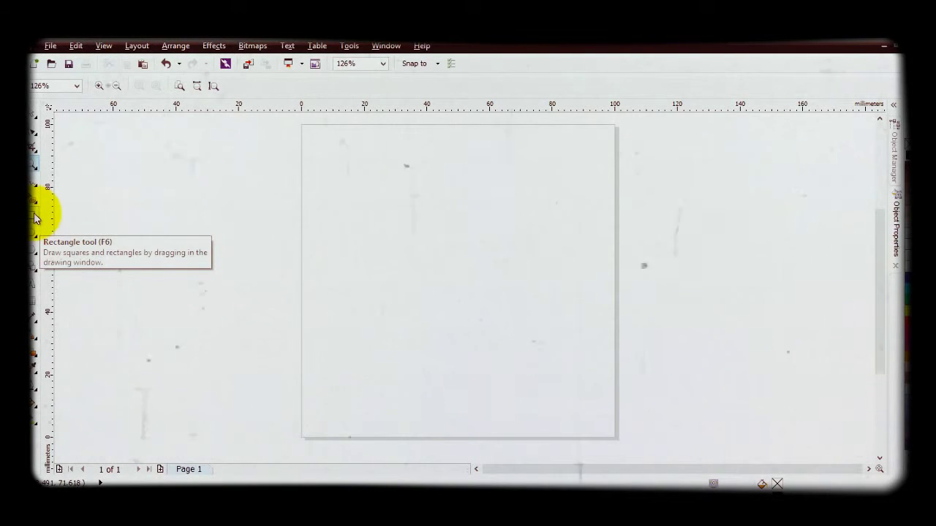
Draw a rectangle about 76 mm wide and 58 mm high near the middle of the page
click(34, 217)
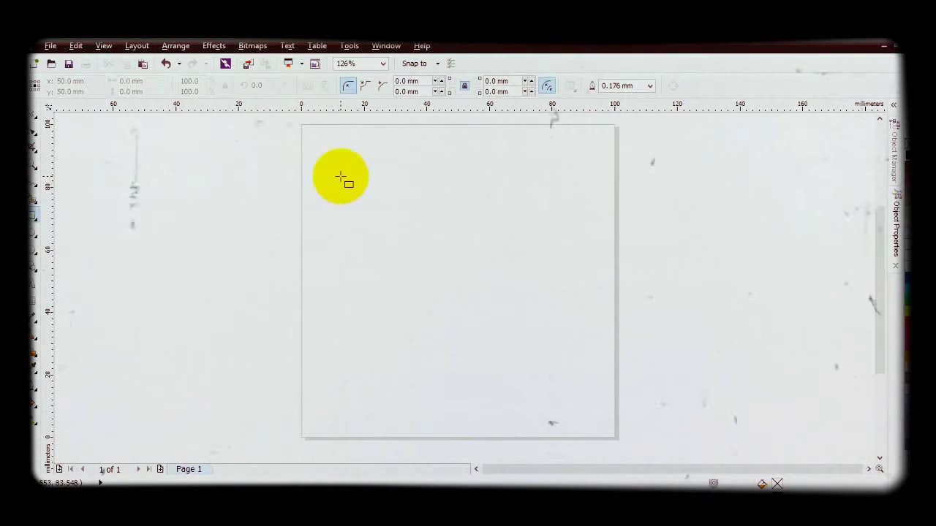
drag(341, 176, 581, 360)
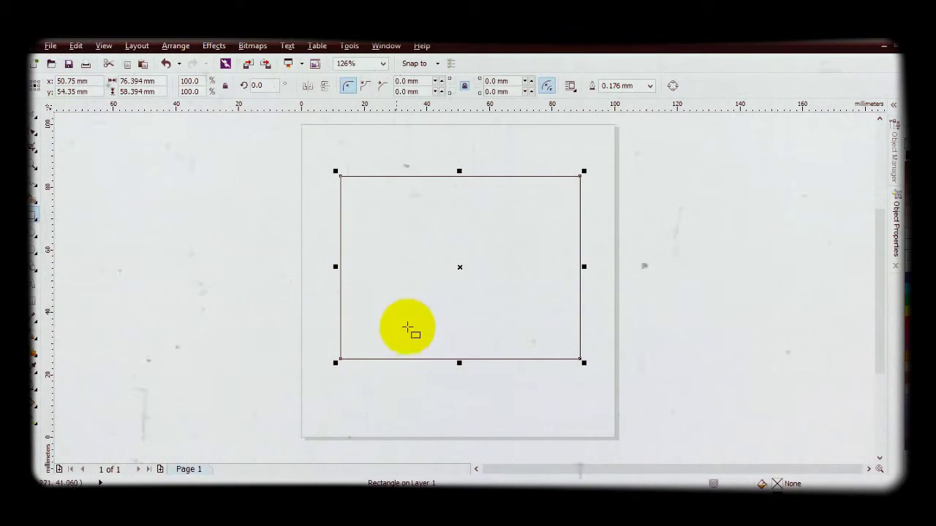
click(500, 152)
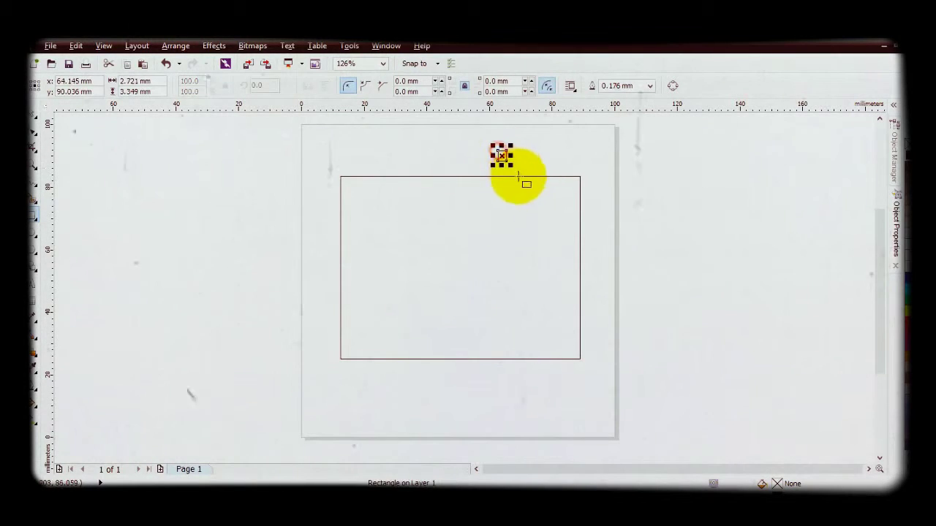
drag(486, 233, 506, 260)
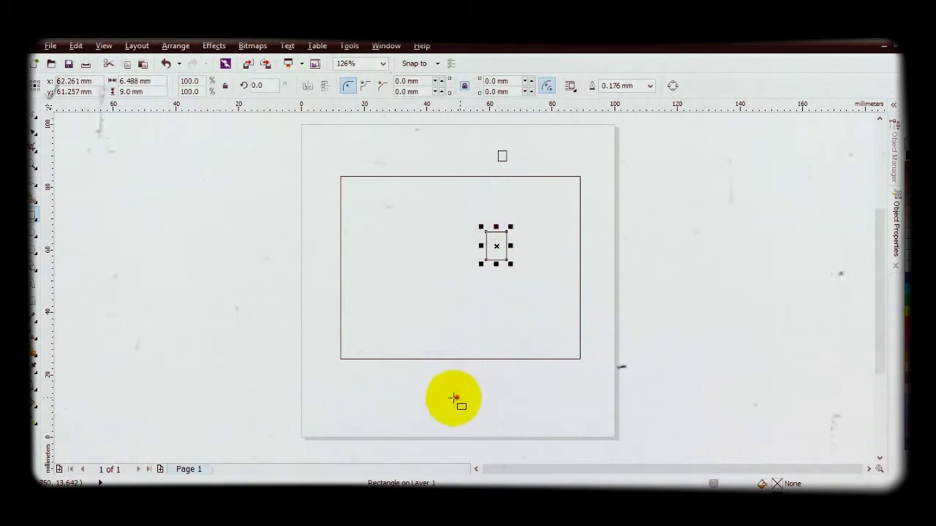
drag(464, 402, 414, 380)
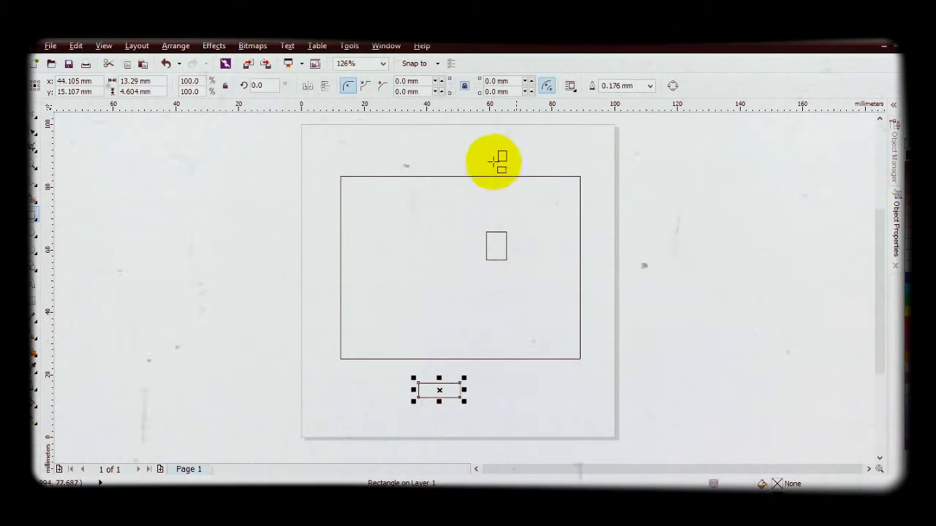
click(167, 63)
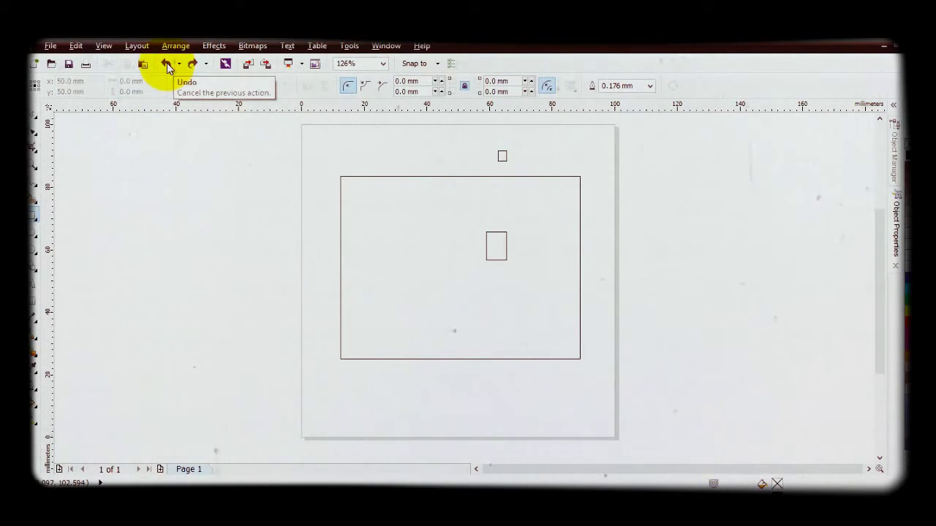
click(166, 62)
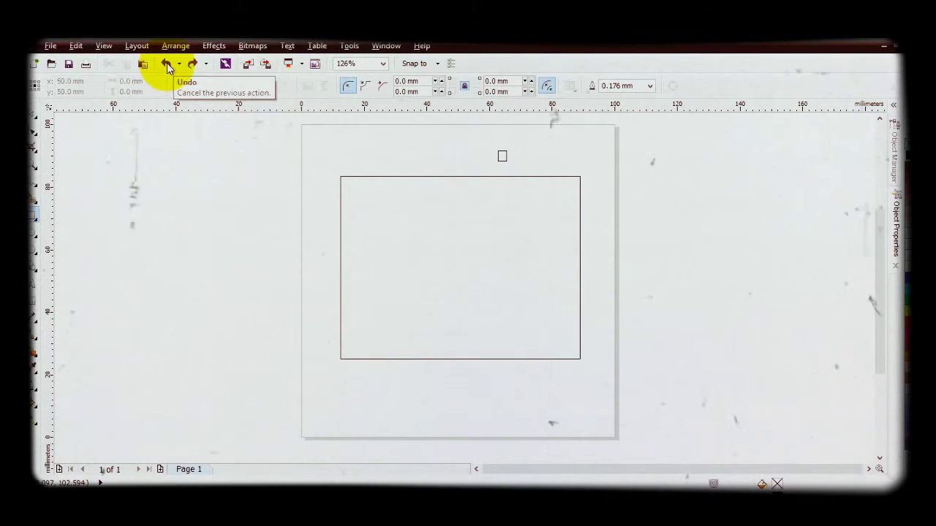
click(167, 62)
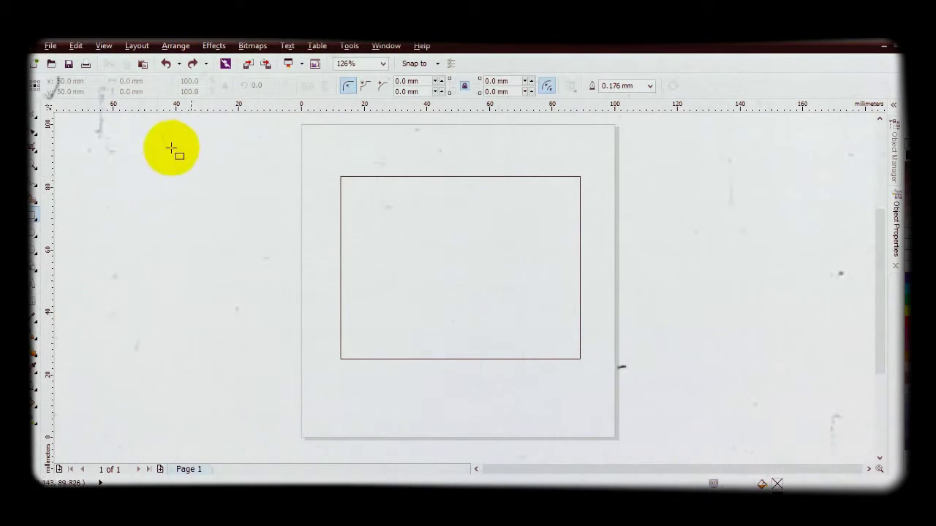
Switch to the Pick tool and select the large rectangle
click(34, 119)
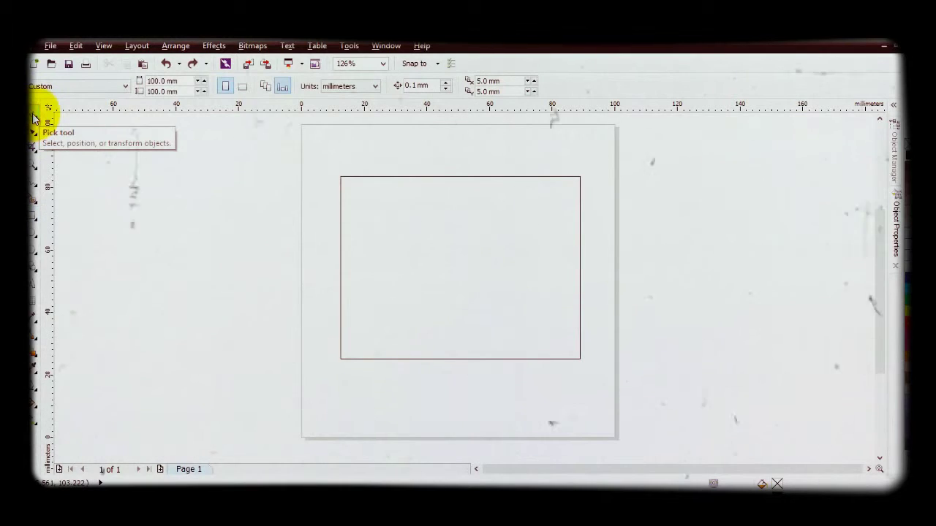
click(33, 213)
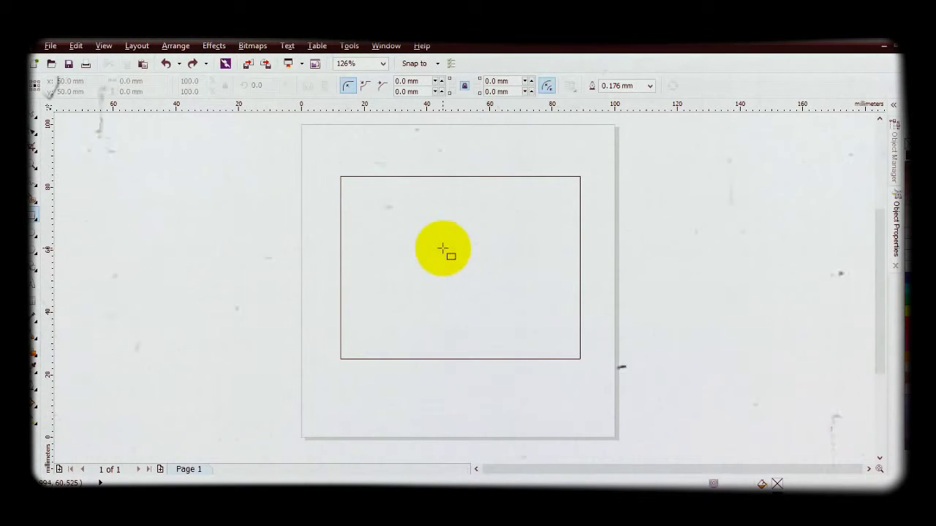
key(space)
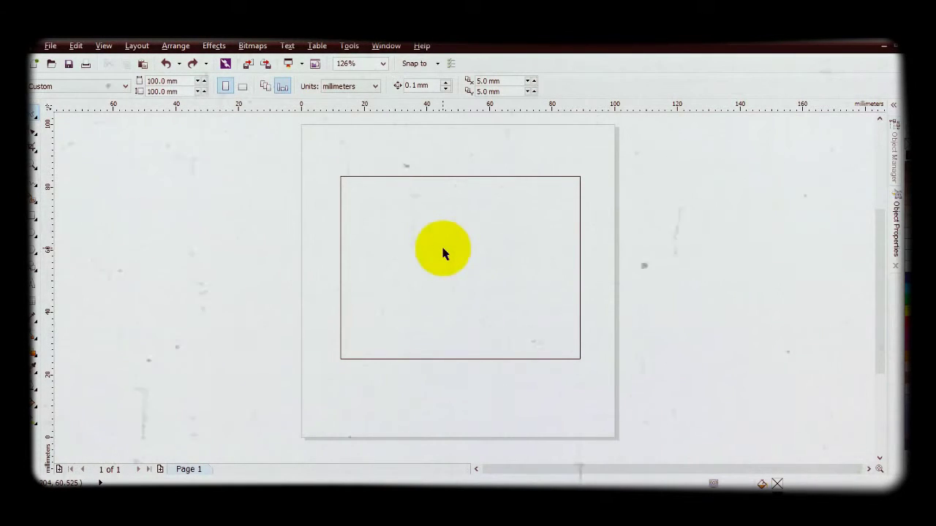
click(442, 252)
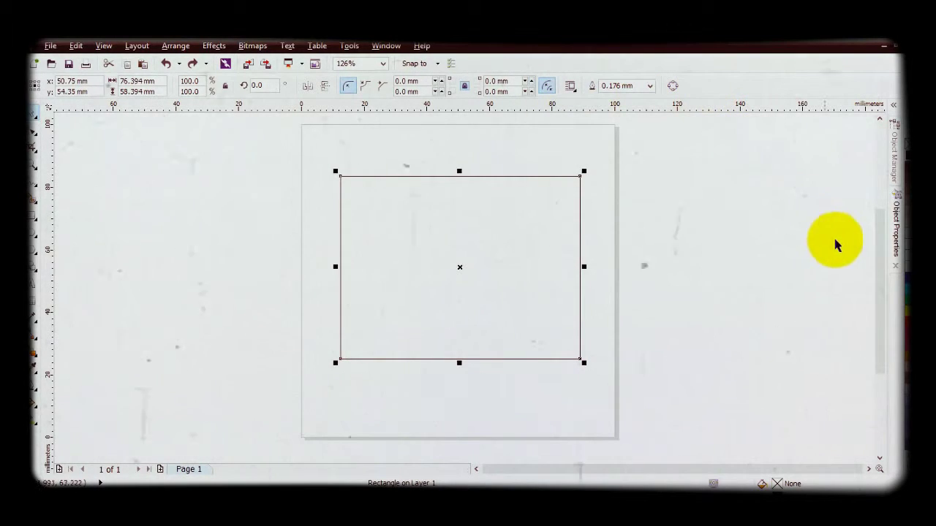
Review the selected rectangle's outline width, unit and line style options, and set its outline color to blue
click(897, 232)
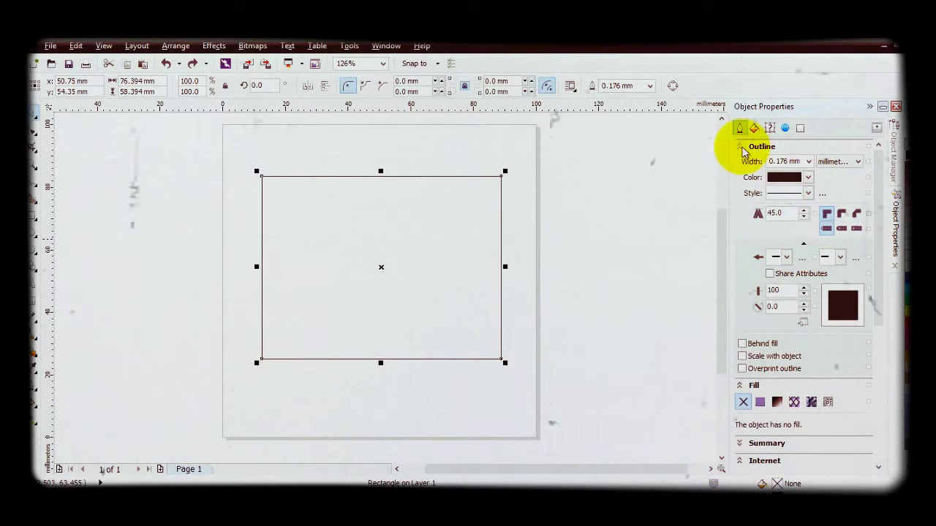
click(809, 162)
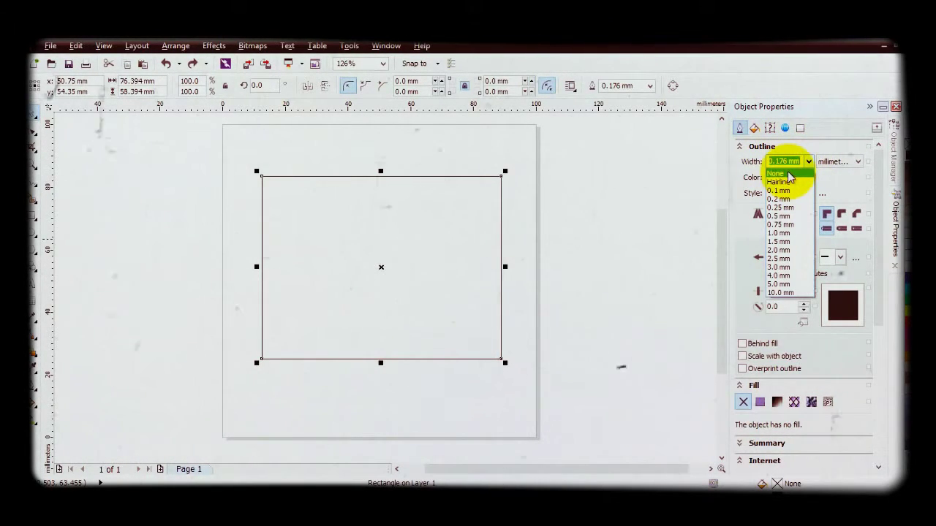
click(809, 163)
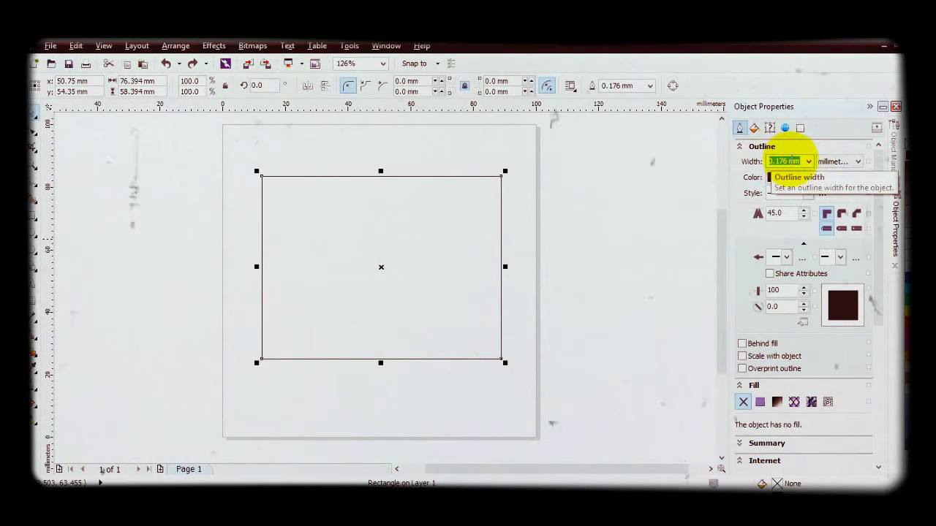
click(856, 161)
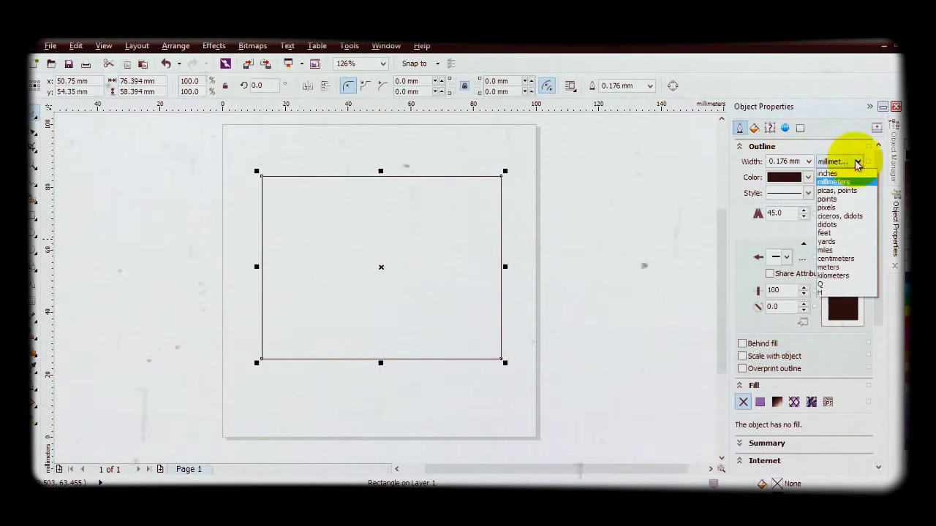
click(857, 163)
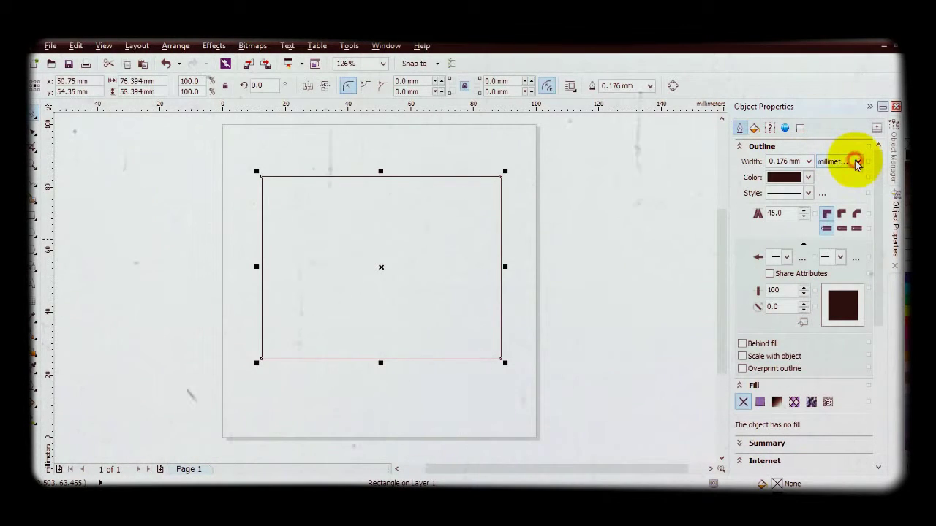
click(808, 178)
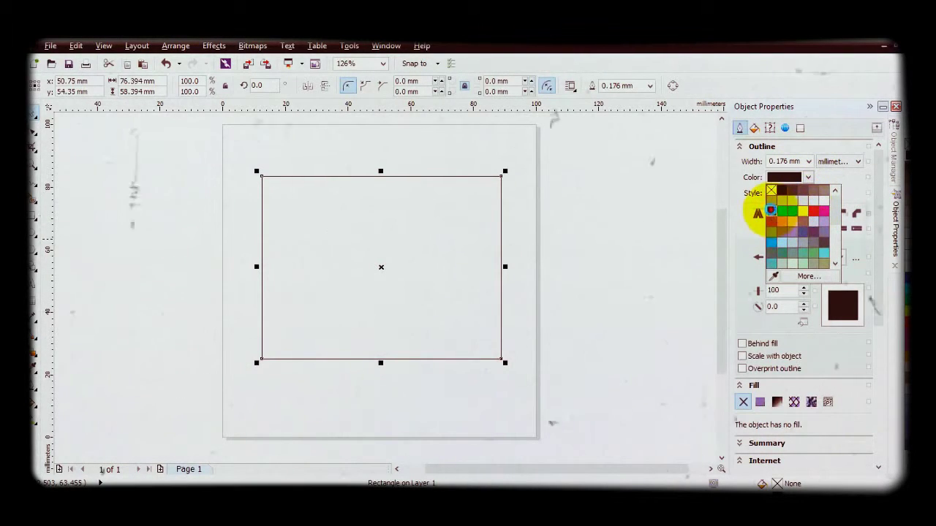
click(771, 211)
click(807, 193)
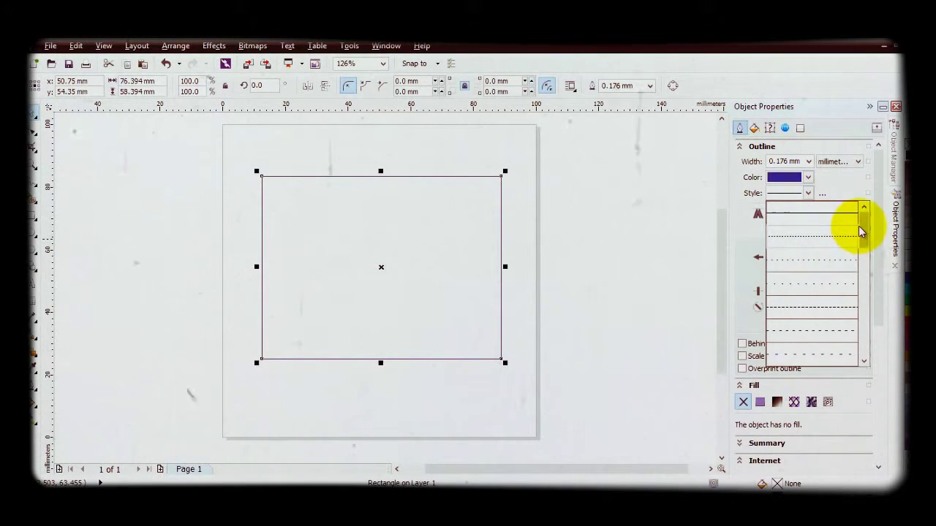
drag(867, 222, 826, 192)
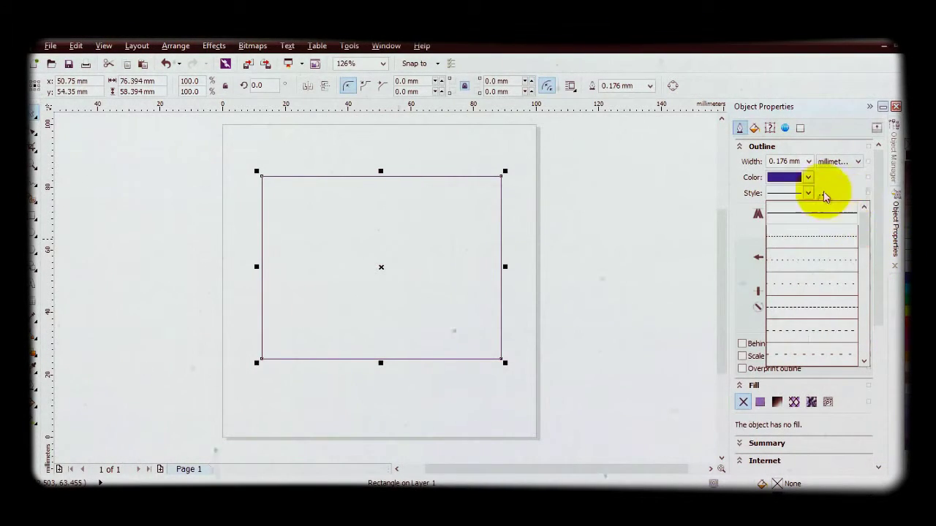
click(809, 194)
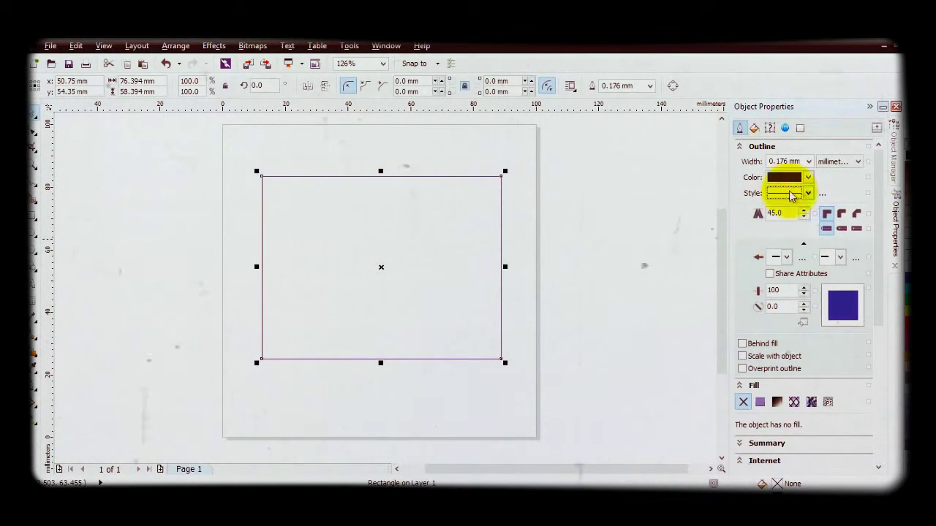
Set the selected rectangle's outline width to 2 mm
drag(788, 160, 765, 162)
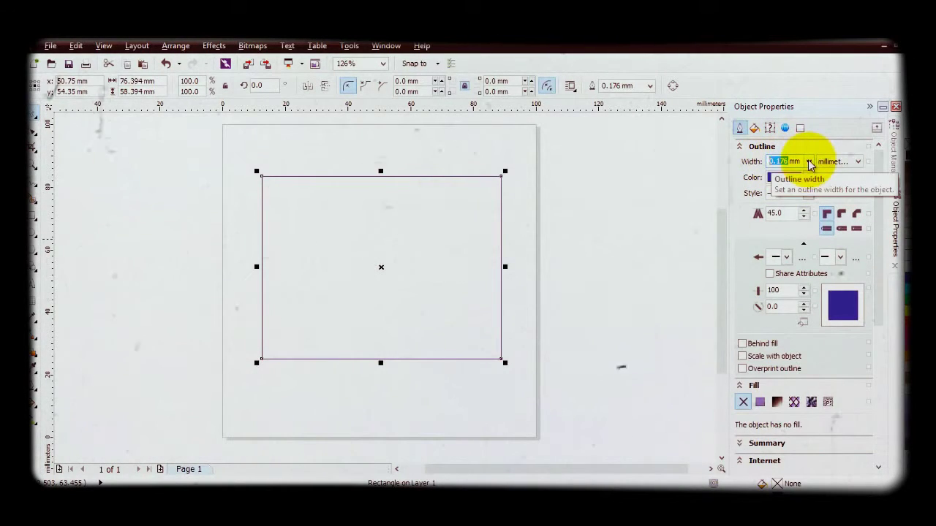
text(2)
key(Return)
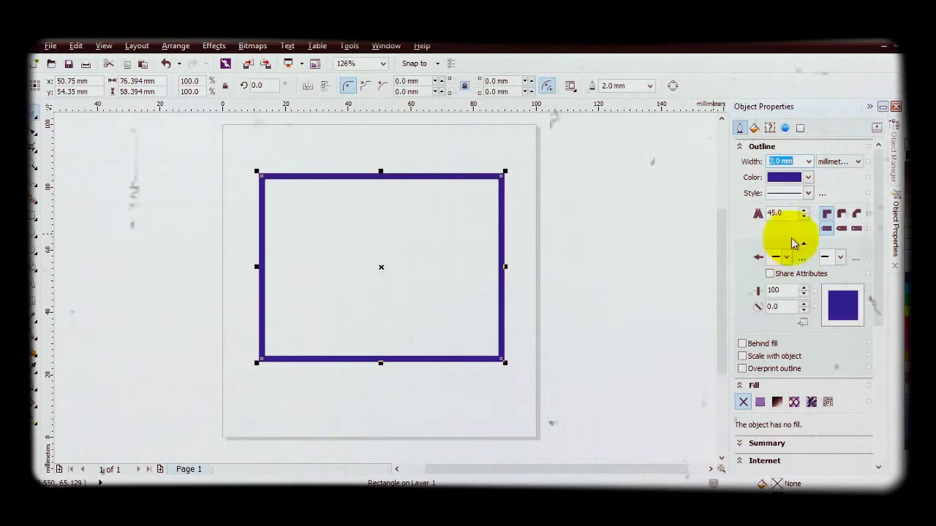
scroll(876, 199, down, 2)
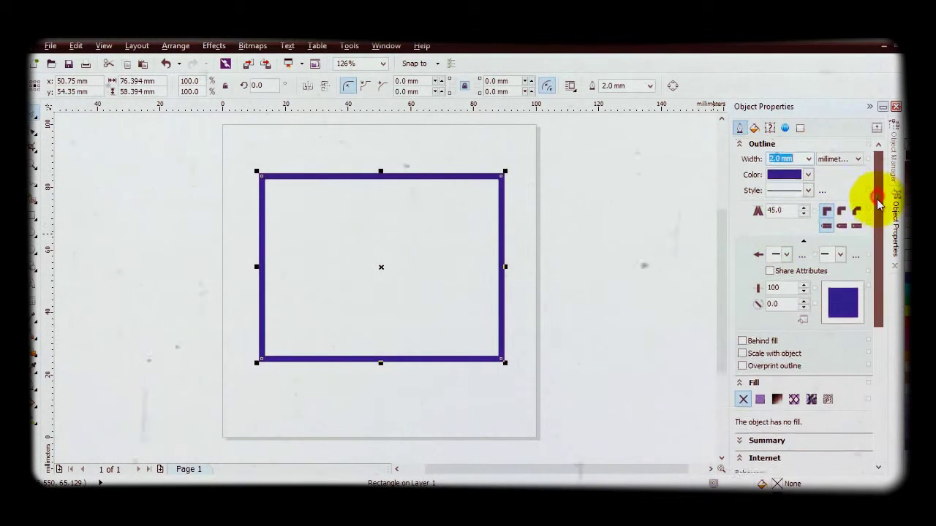
scroll(877, 208, up, 2)
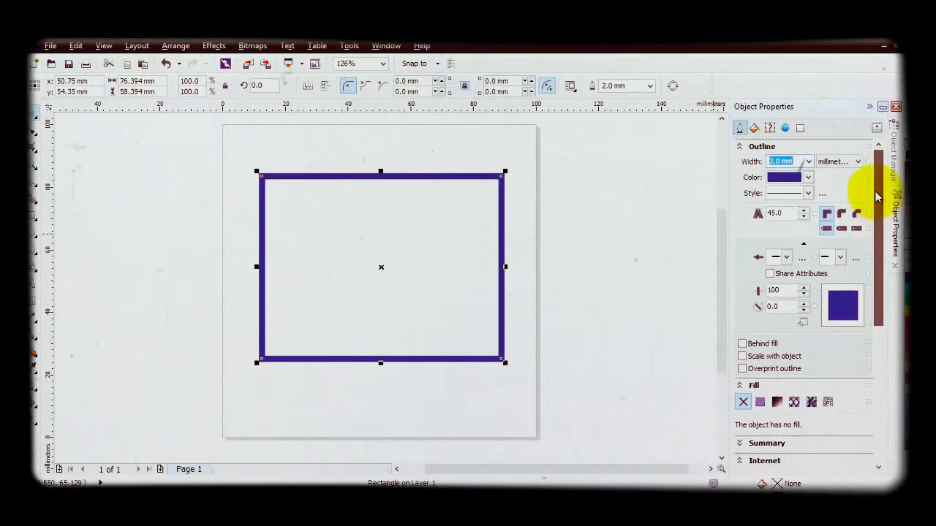
Give the rectangle a uniform yellow fill of C 7, M 0, Y 100, K 0
click(739, 145)
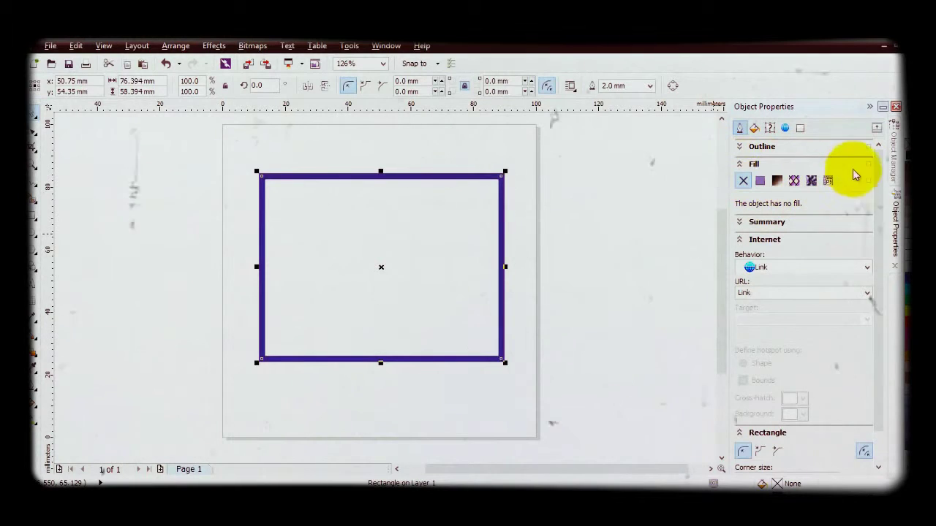
click(760, 181)
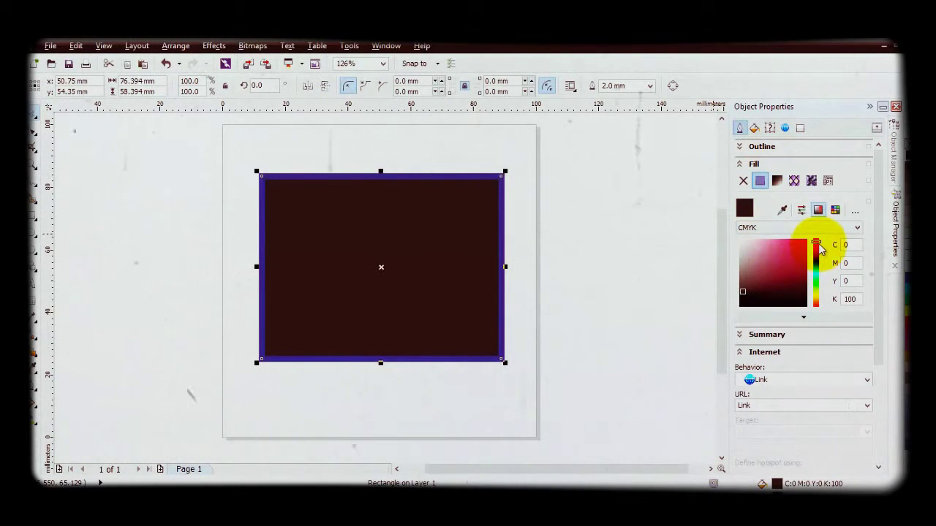
drag(816, 246, 817, 302)
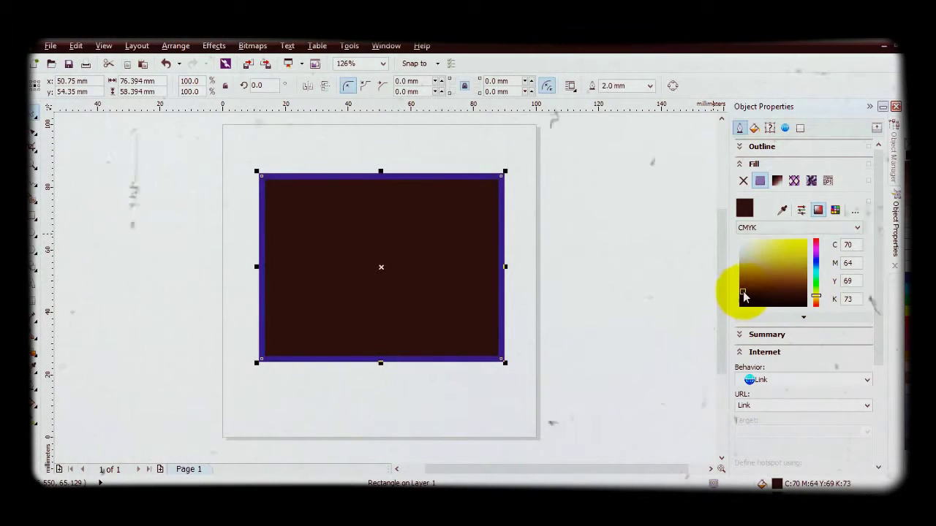
drag(741, 292, 803, 242)
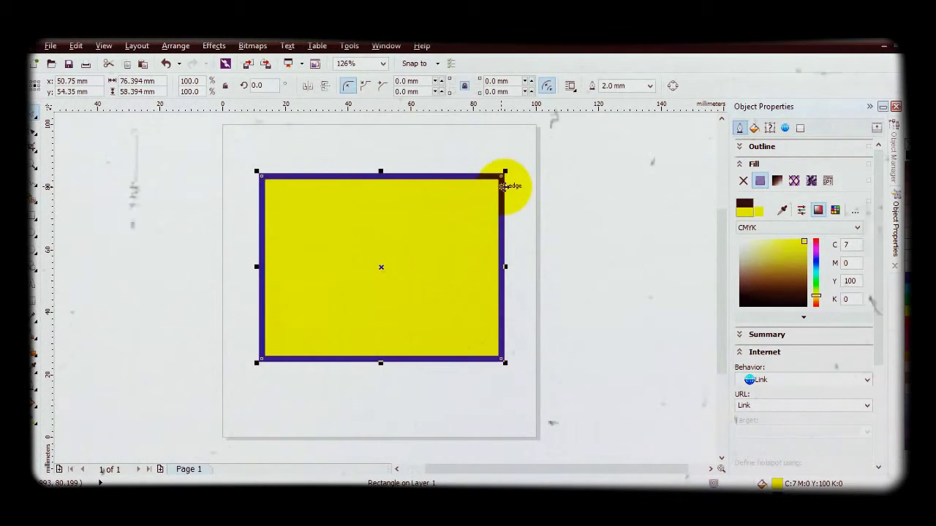
Compare the mitered, rounded and beveled outline corners on the rectangle and set the rounded corner style
click(739, 164)
click(739, 146)
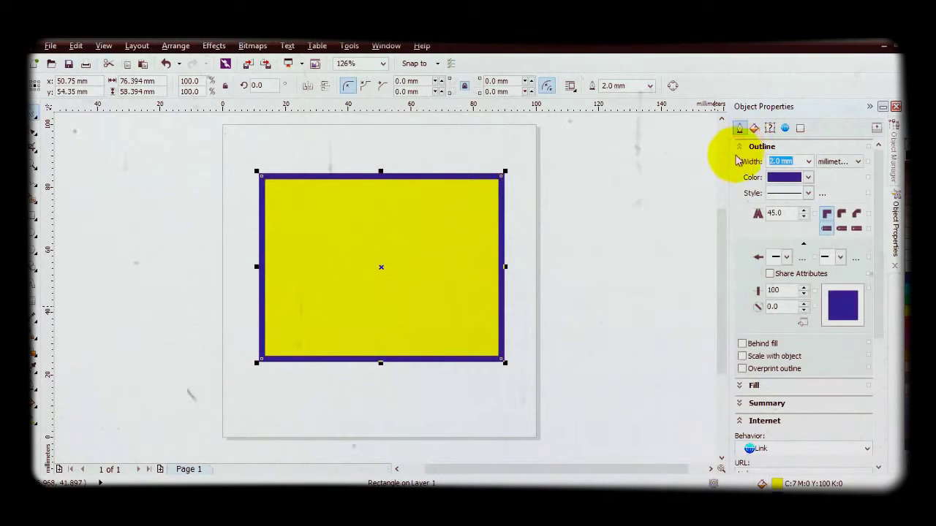
click(827, 214)
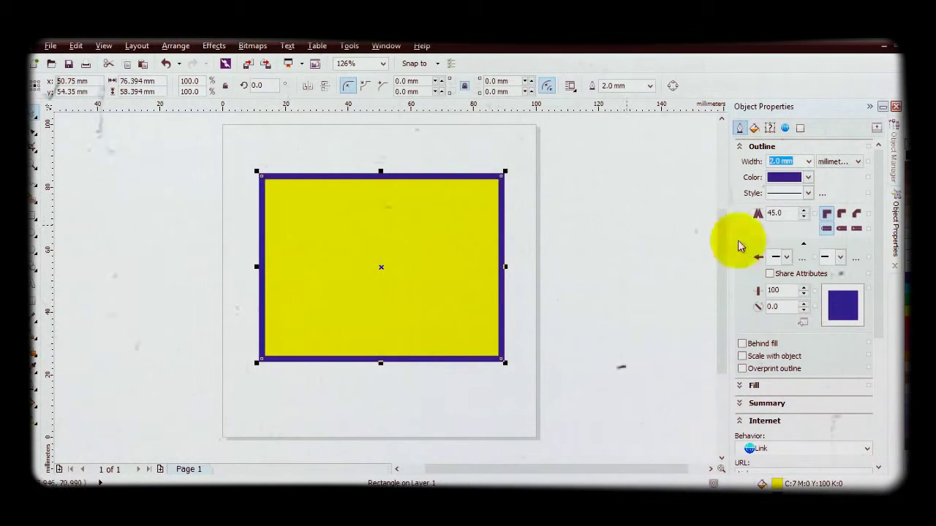
click(841, 213)
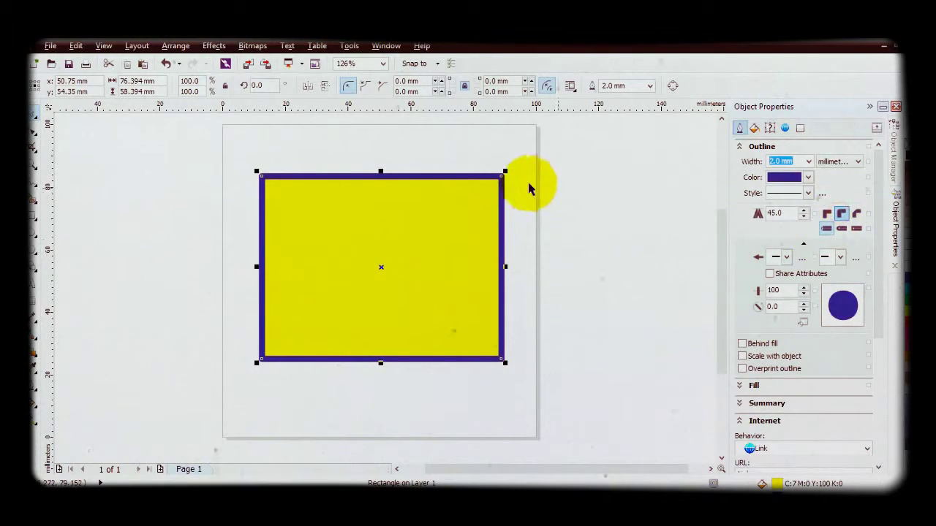
click(856, 213)
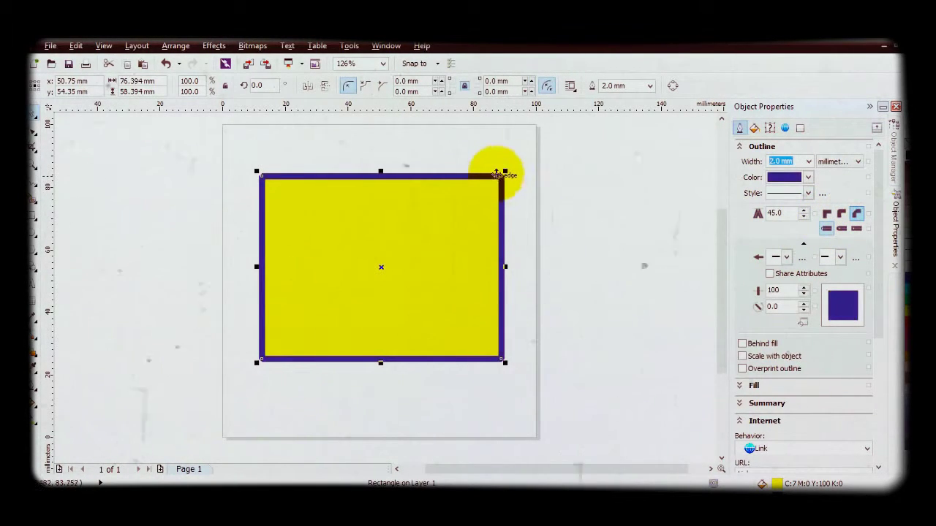
click(841, 213)
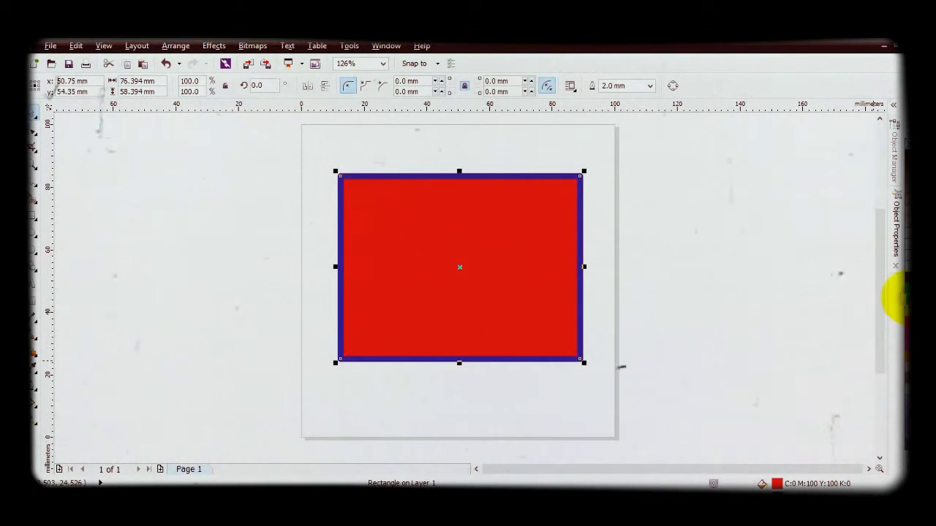
Change the rectangle's outline color to green from the color palette and check it in Object Properties
right_click(901, 298)
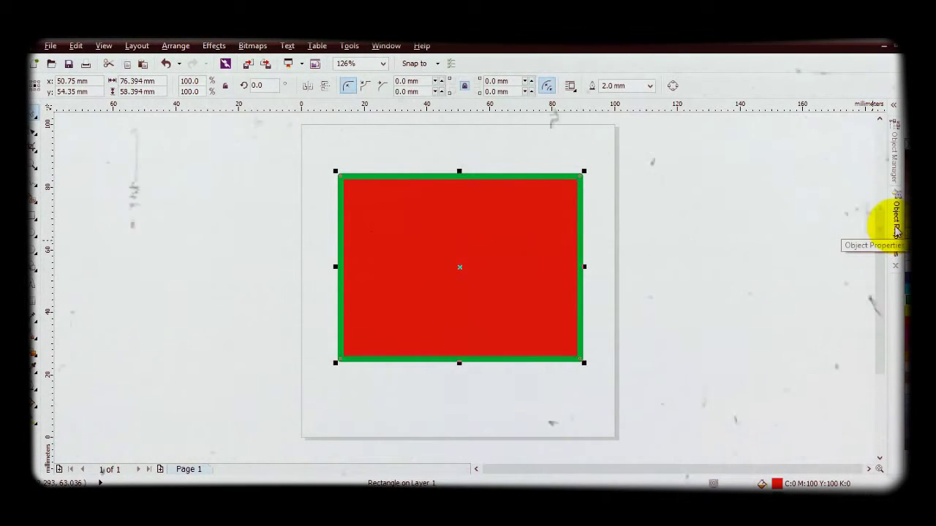
click(895, 228)
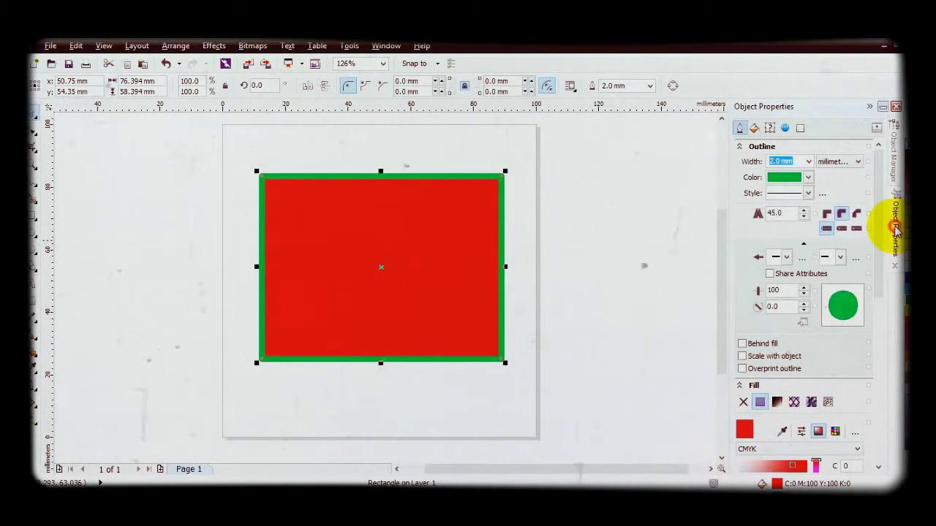
click(882, 108)
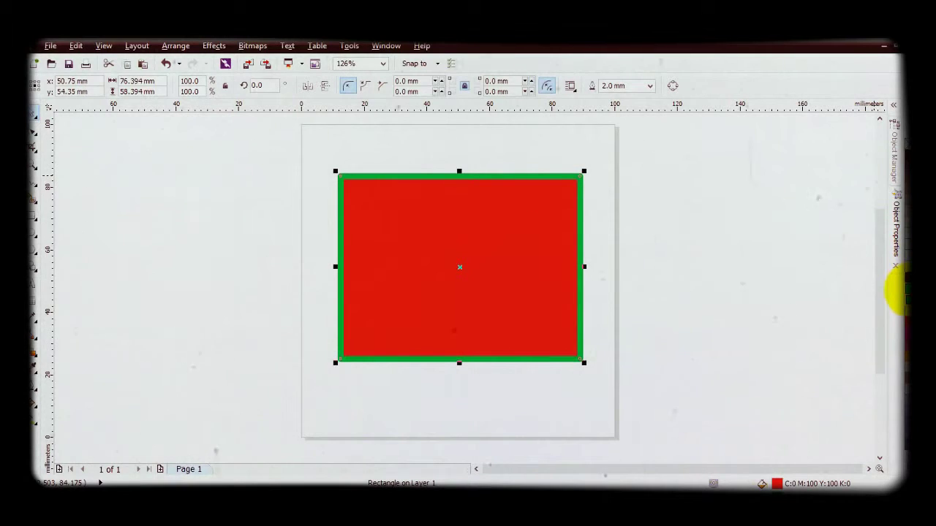
right_click(908, 290)
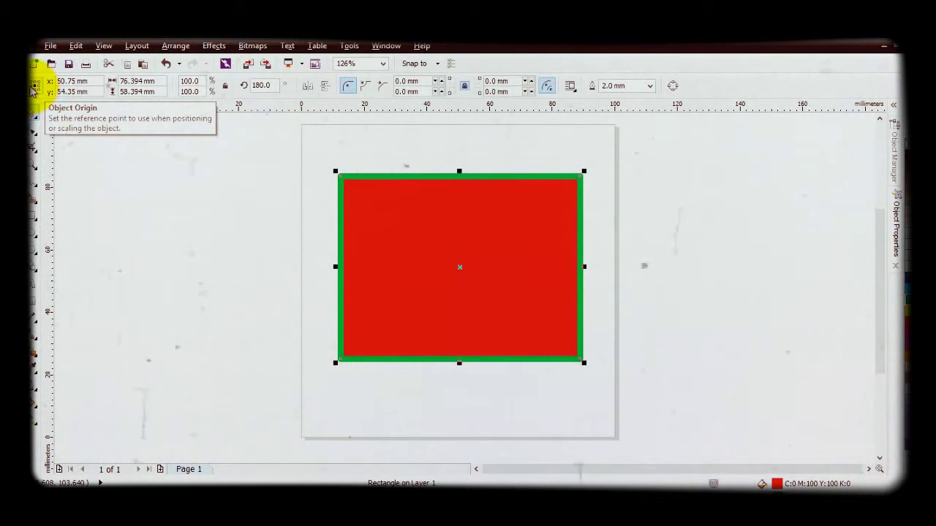
Try the middle-left and top-right object origin points for the rectangle, and return the origin to its center
click(31, 87)
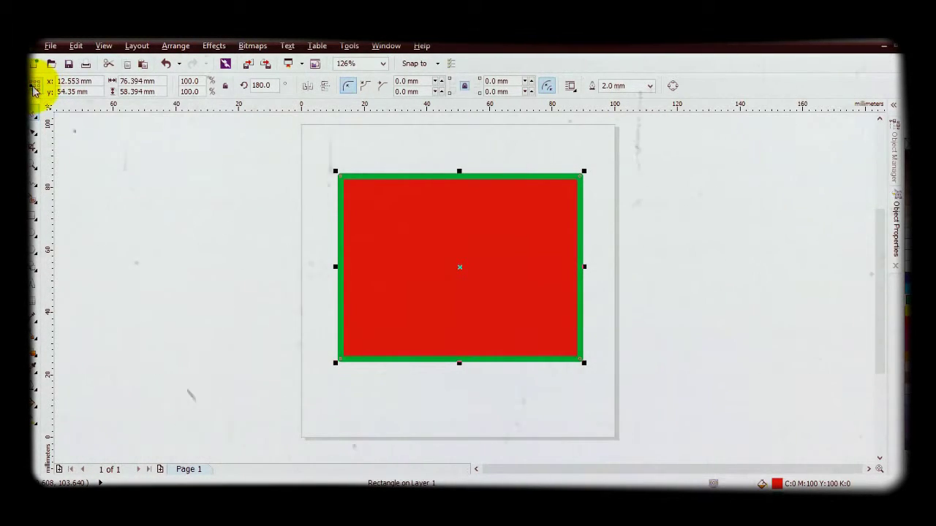
click(32, 87)
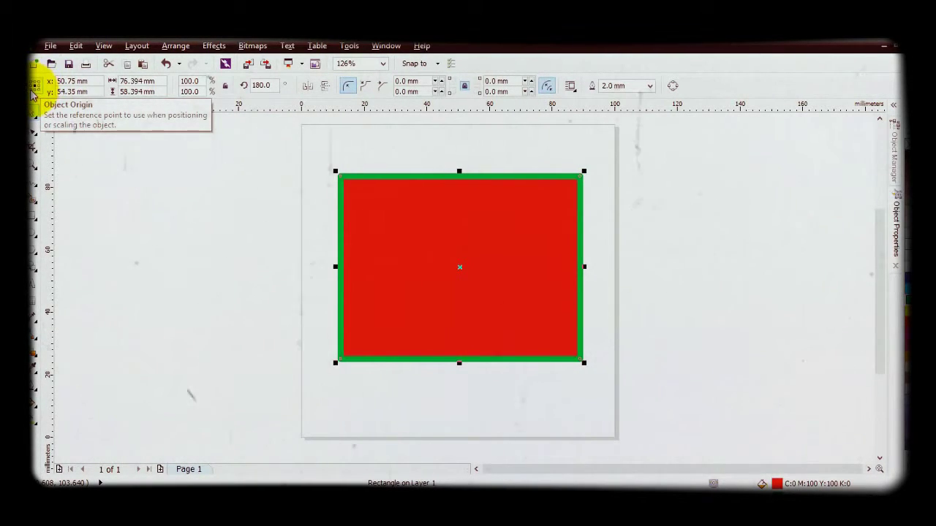
click(32, 91)
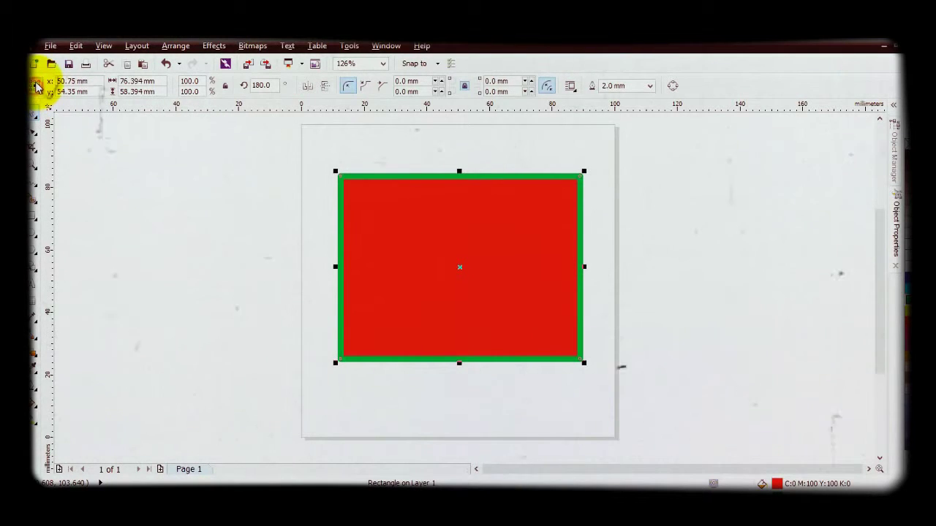
click(40, 81)
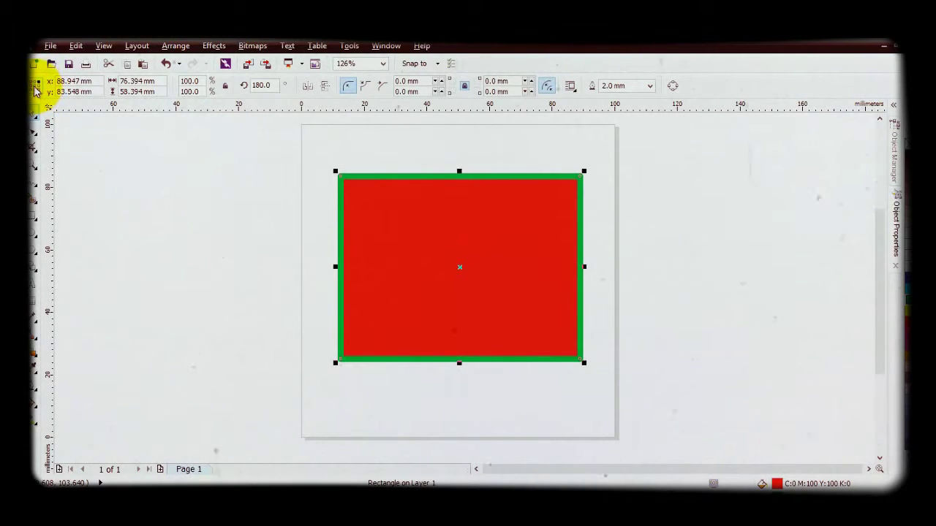
click(35, 87)
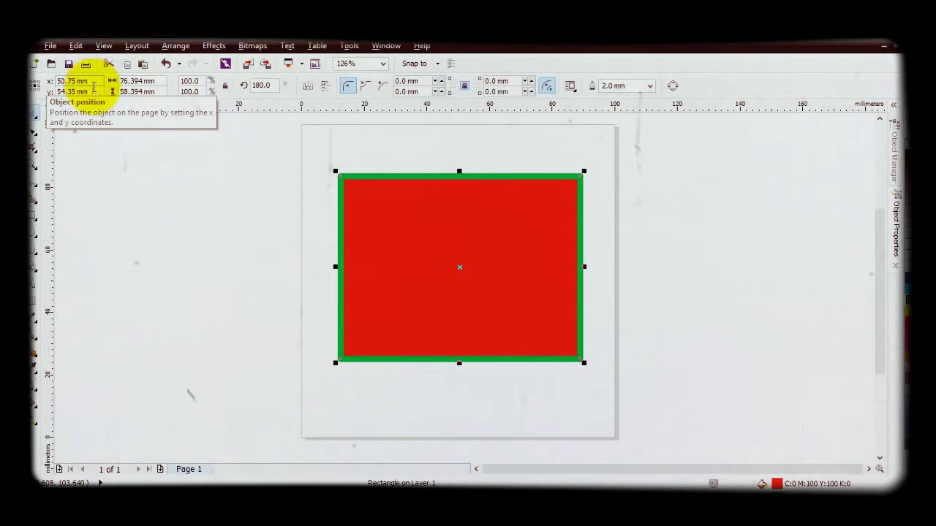
Turn on the scale ratio lock and try resizing the rectangle from its top-left corner
click(94, 91)
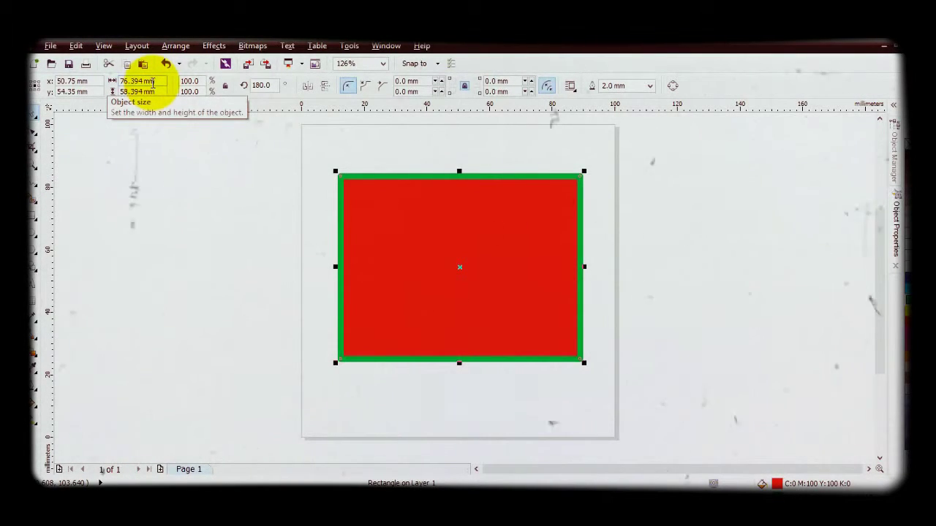
click(225, 87)
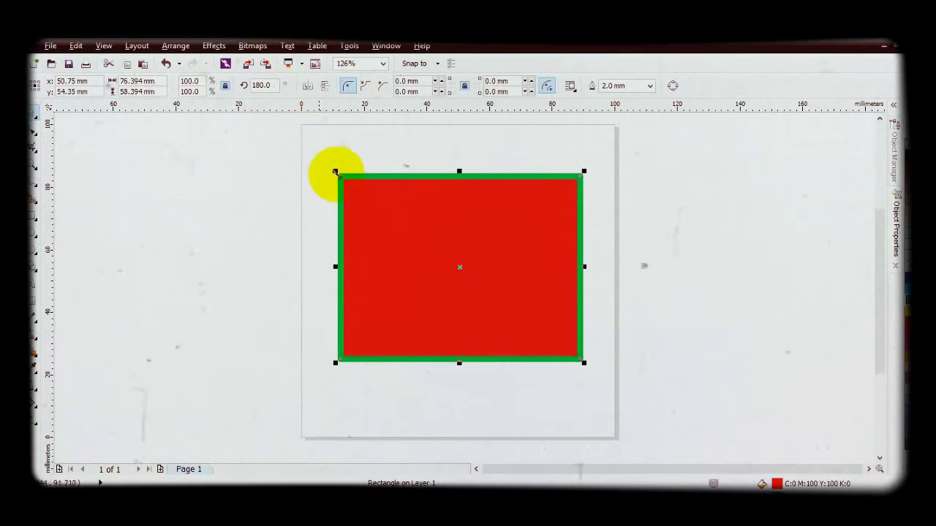
mouse_move(336, 171)
mouse_down()
mouse_move(426, 251)
mouse_move(395, 220)
mouse_move(379, 244)
mouse_move(439, 281)
mouse_move(387, 281)
mouse_move(352, 206)
mouse_move(322, 181)
mouse_up()
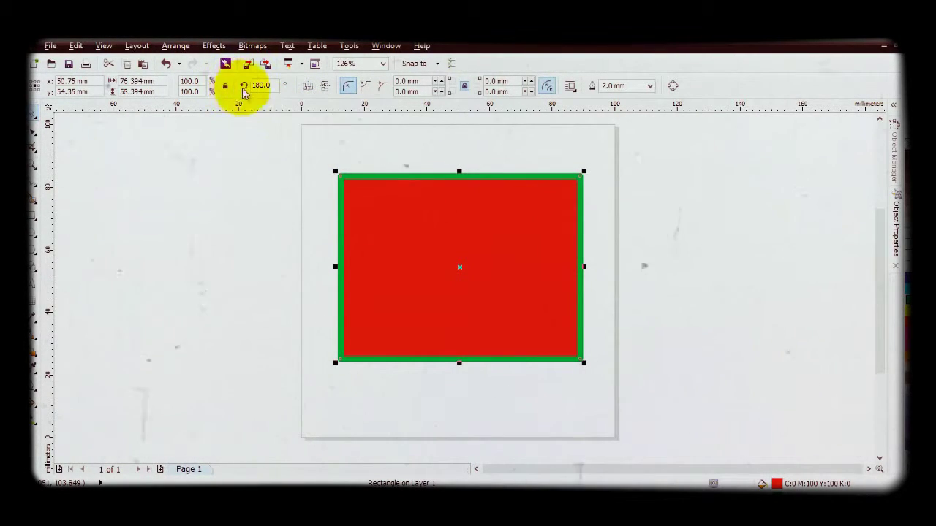
Reset the rectangle's angle of rotation to 0 and rotate it to 90 degrees
click(266, 86)
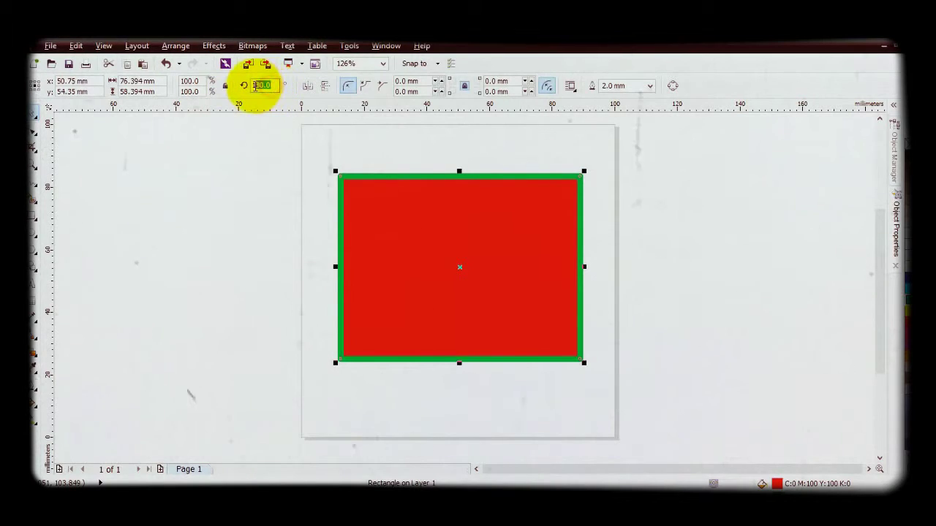
double_click(264, 86)
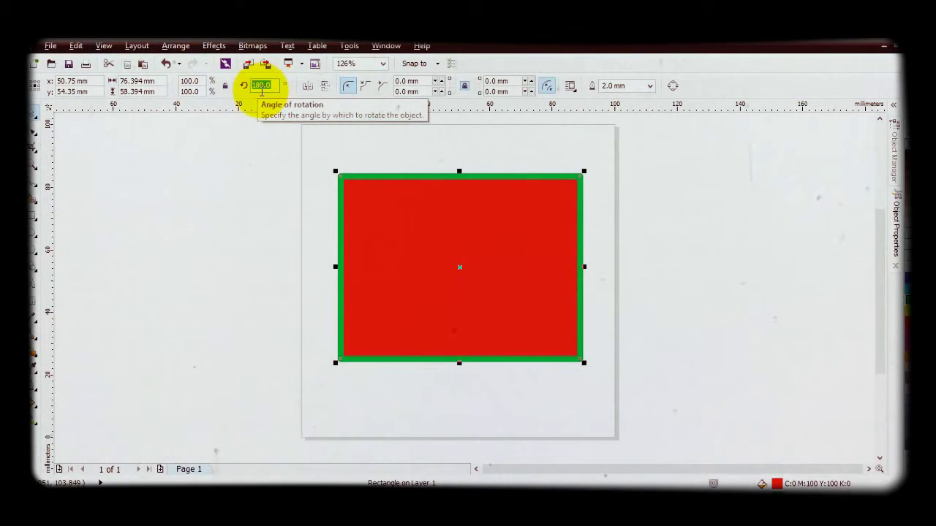
text(0.0)
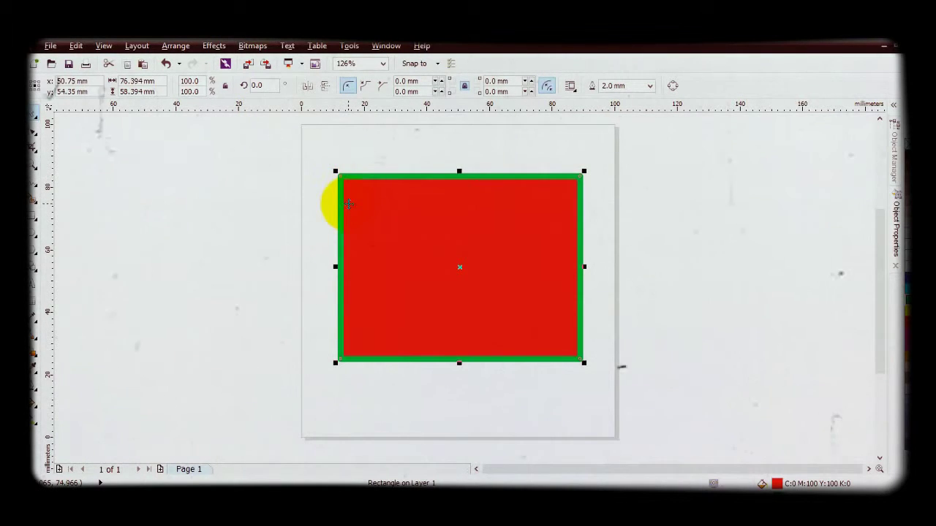
click(253, 86)
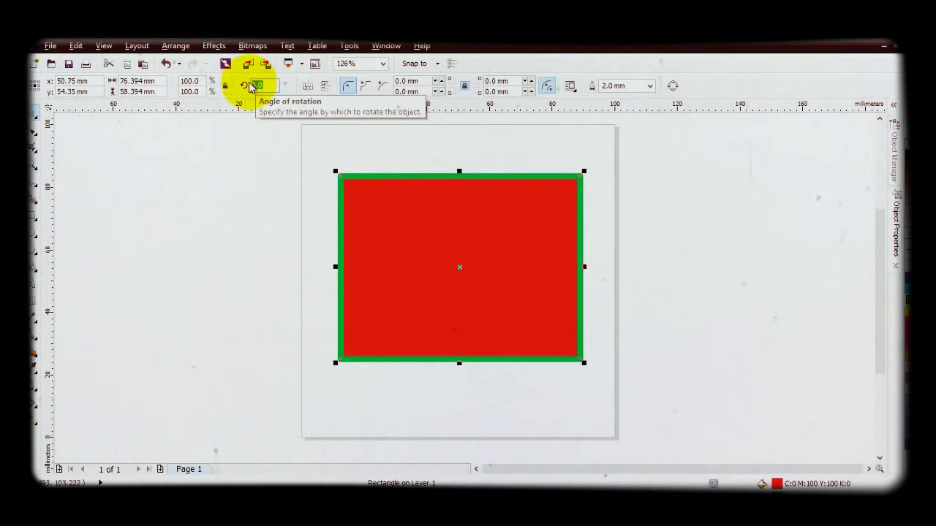
key(Return)
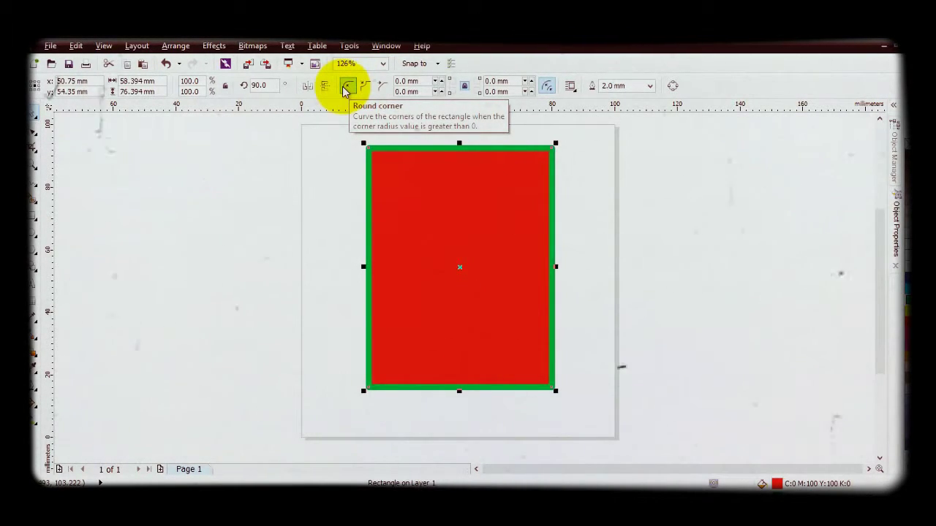
Try the scalloped corner type on the rectangle and switch back to round corners
click(346, 88)
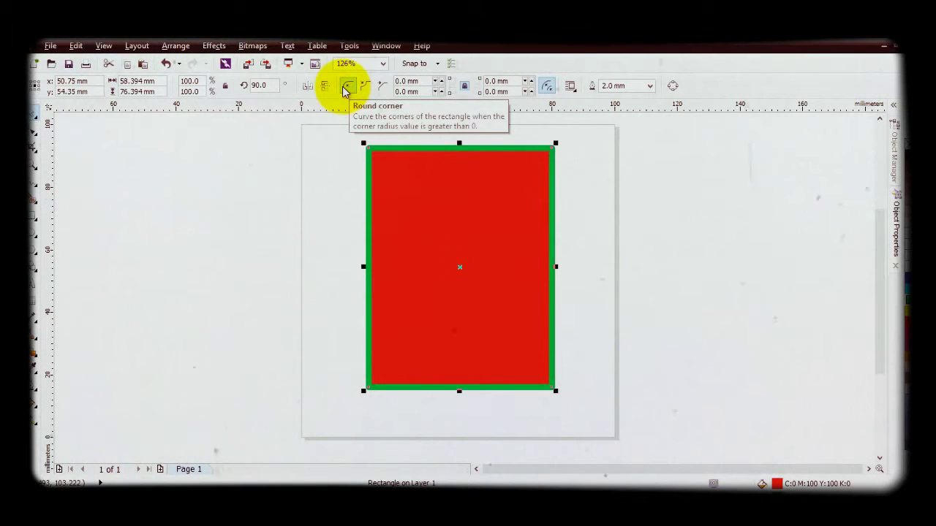
click(362, 87)
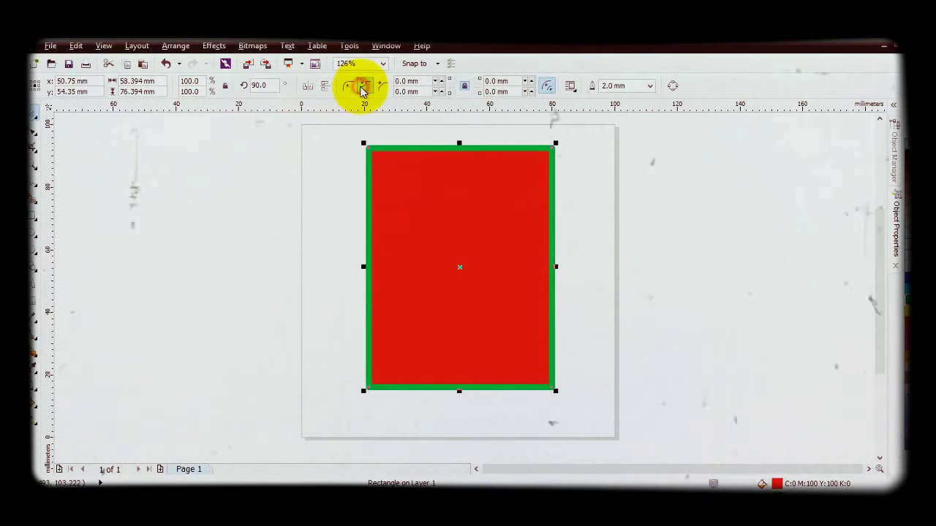
click(349, 88)
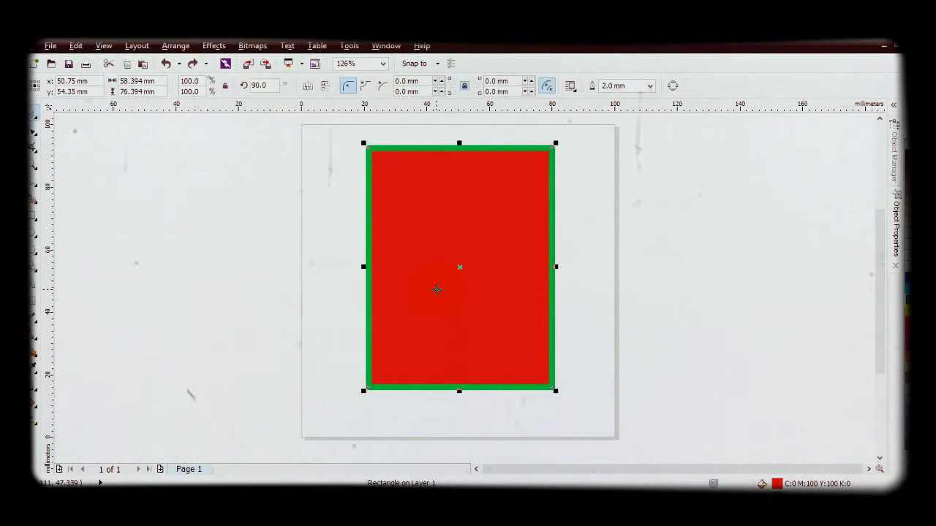
Center the rectangle on the page at X 50 mm, Y 50 mm and resize it to 60 mm by 60 mm
key(p)
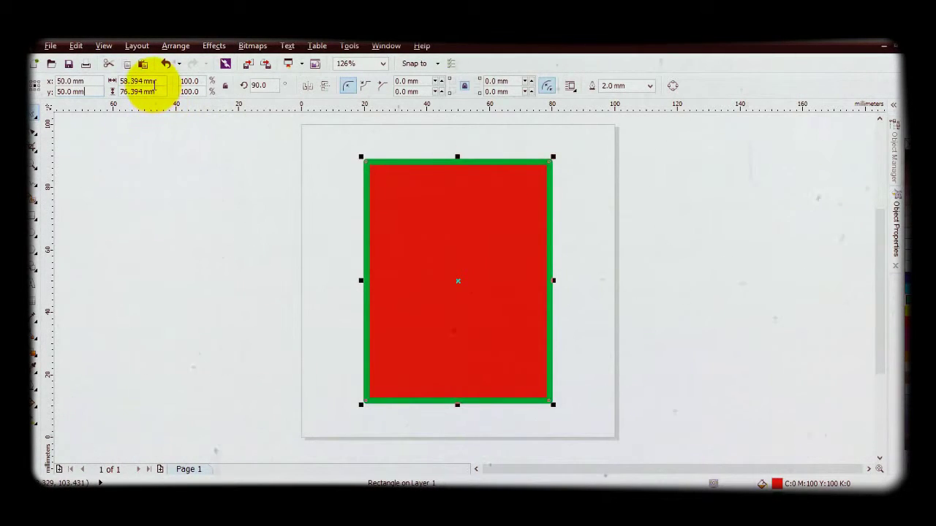
drag(156, 81, 126, 82)
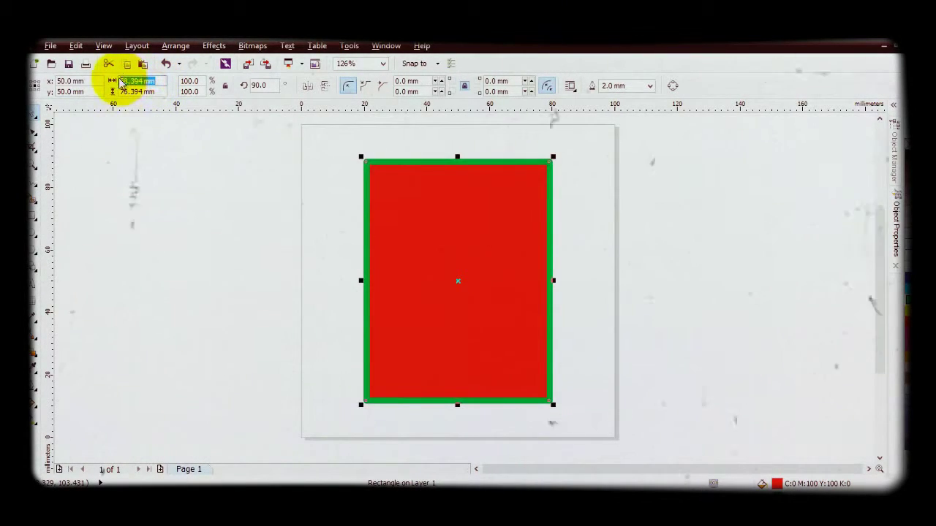
text(60)
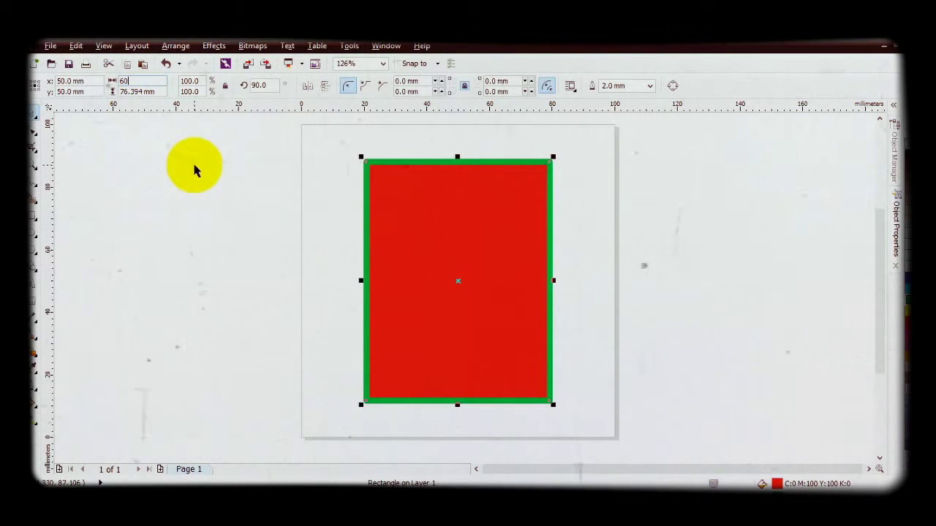
key(Tab)
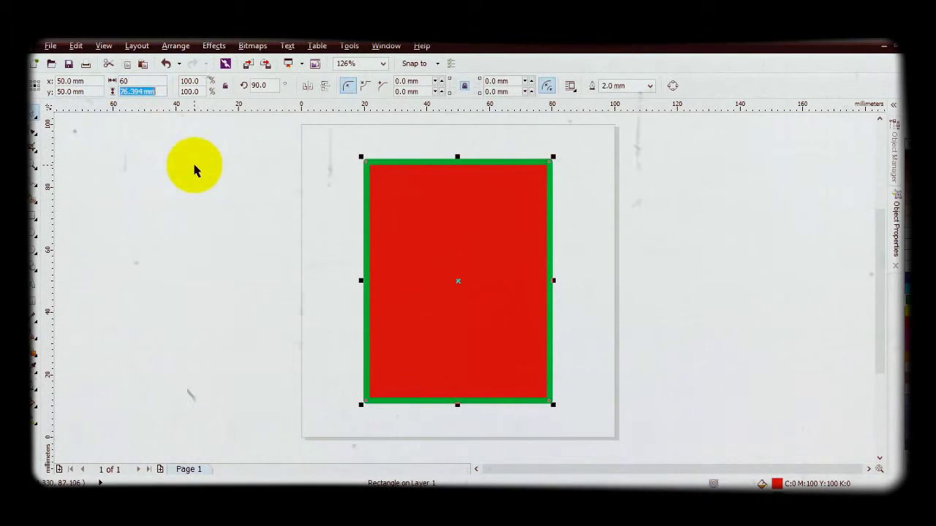
text(60)
key(Return)
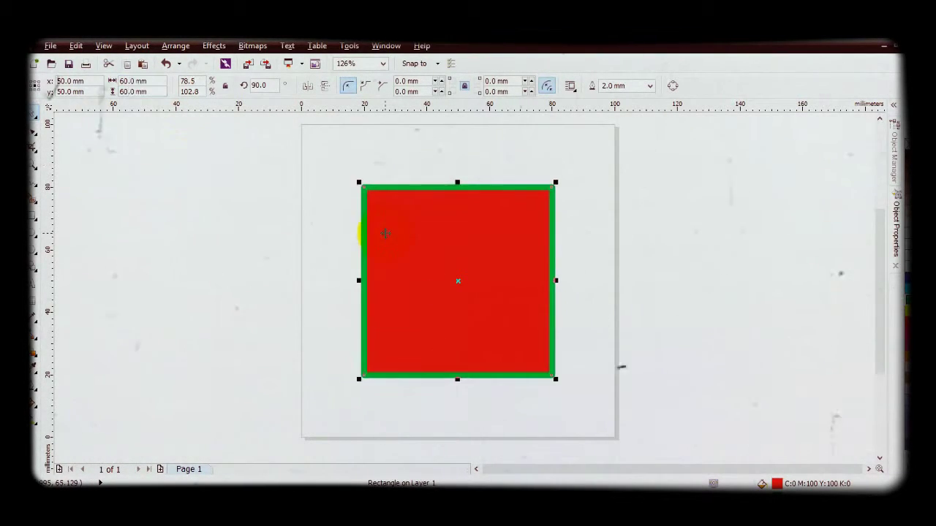